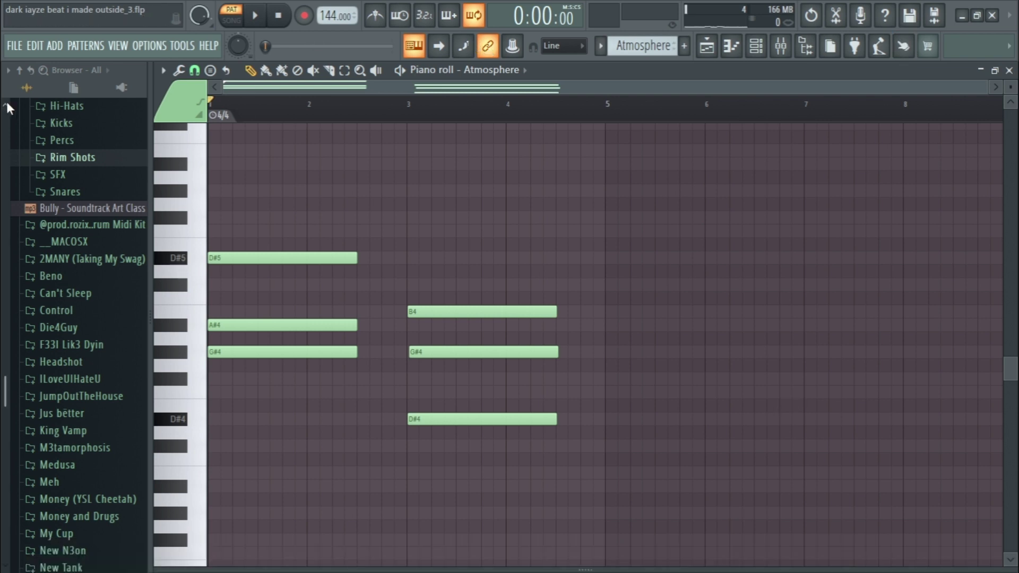
Collapse the expanded Whole Lotta kit folder in the file browser and play the Atmosphere chord pattern once.
scroll(85, 255, "up", 5)
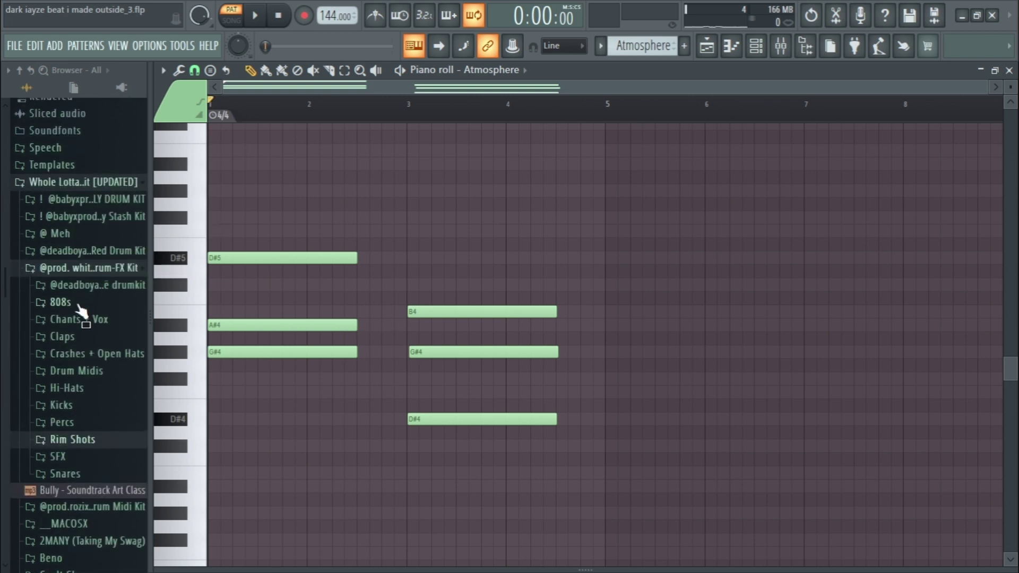
left_click(98, 182)
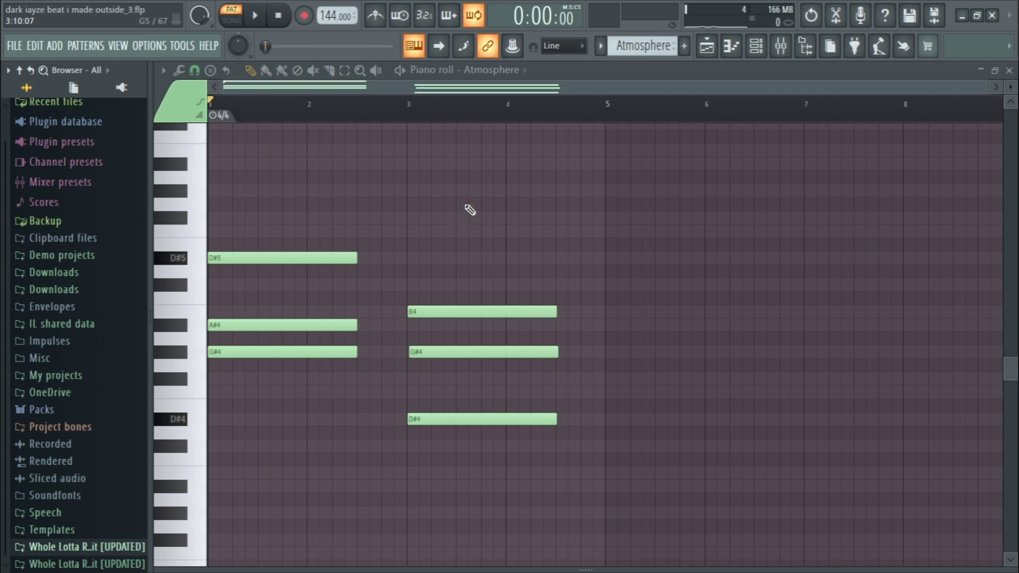
key("space")
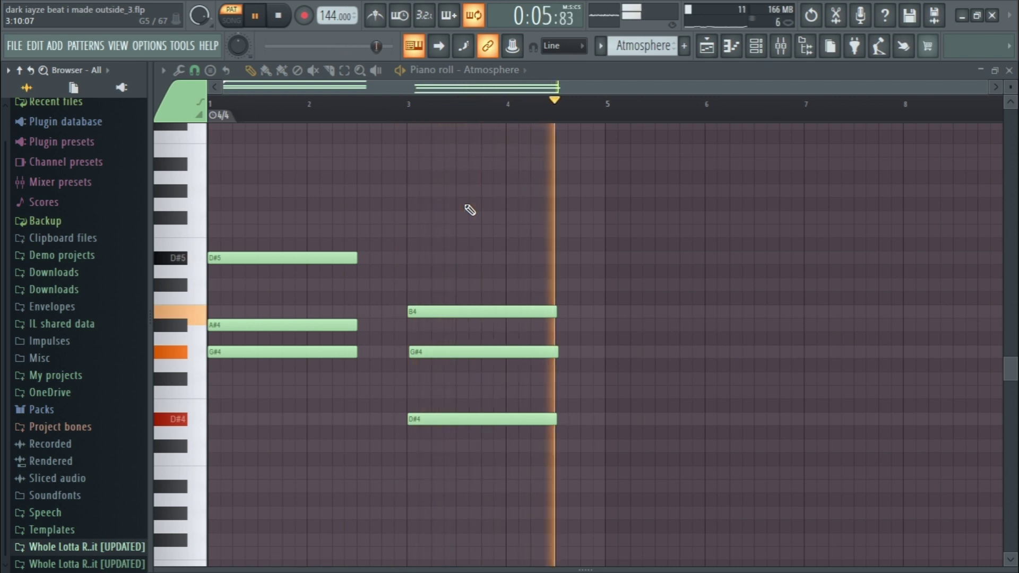
key("space")
View the Atmosphere channel's synth settings from the channel rack, audition a few notes, and close both windows.
left_click(756, 47)
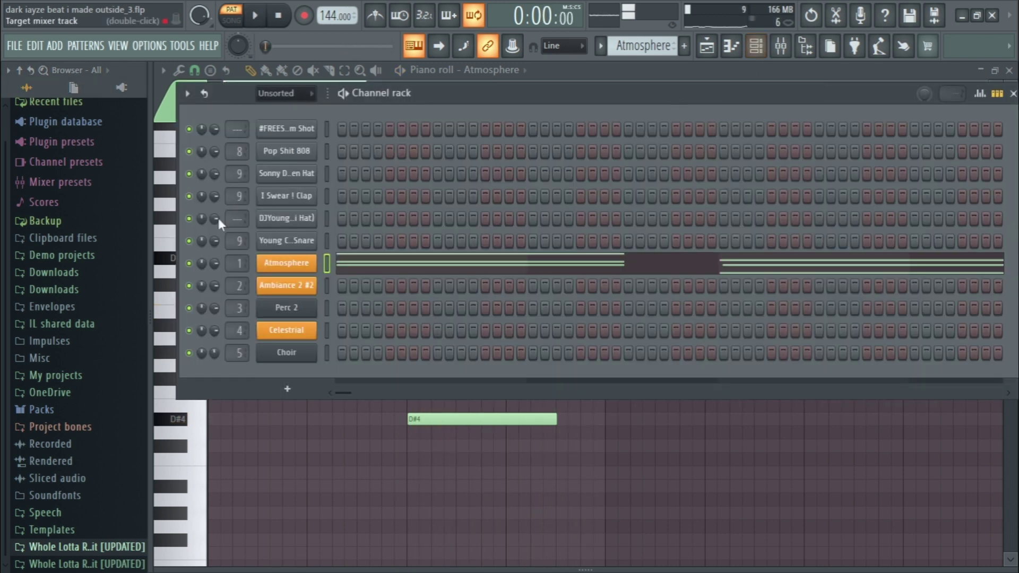
left_click(293, 268)
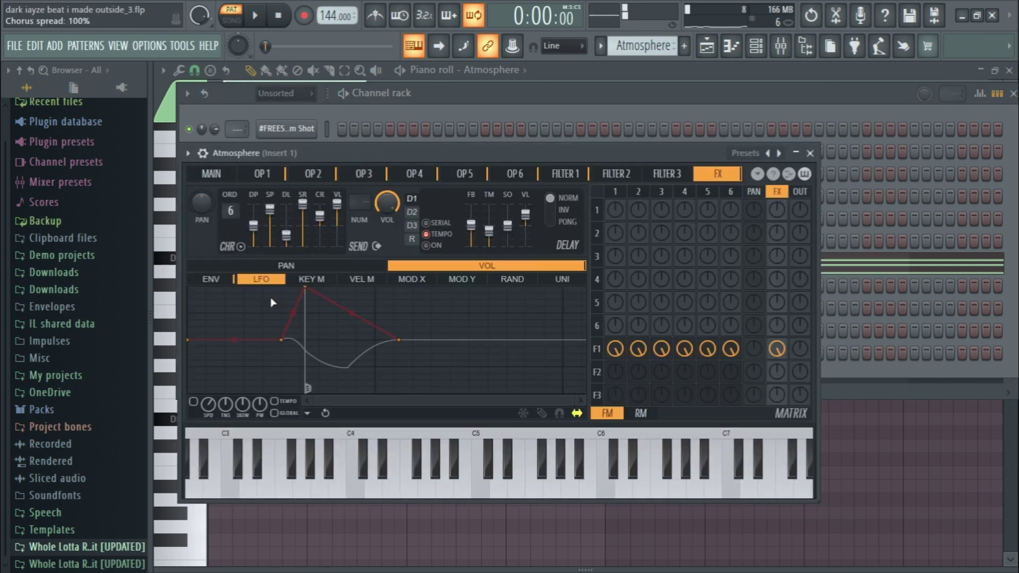
left_click_drag(411, 471, 516, 470)
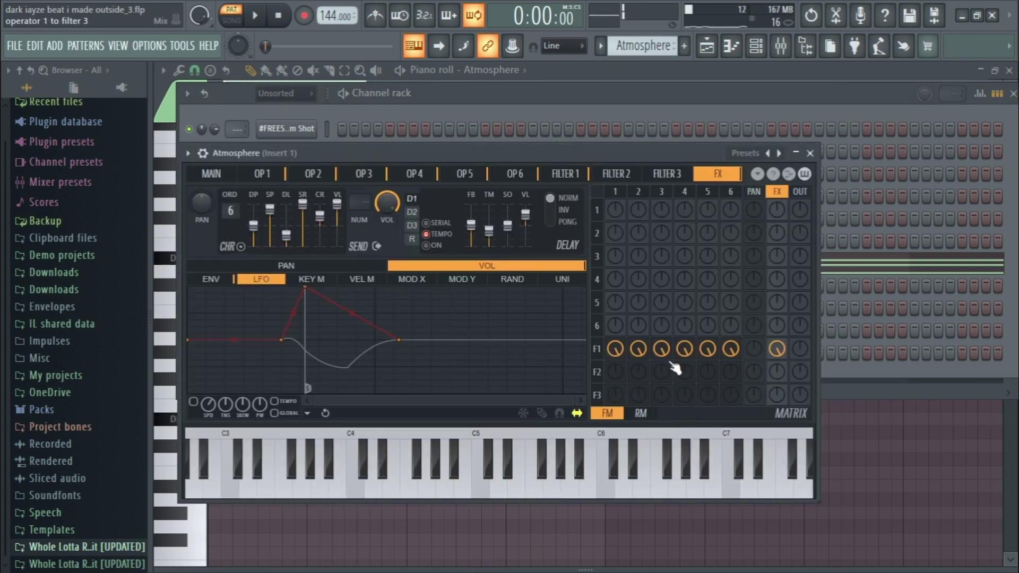
left_click(811, 154)
left_click(1013, 94)
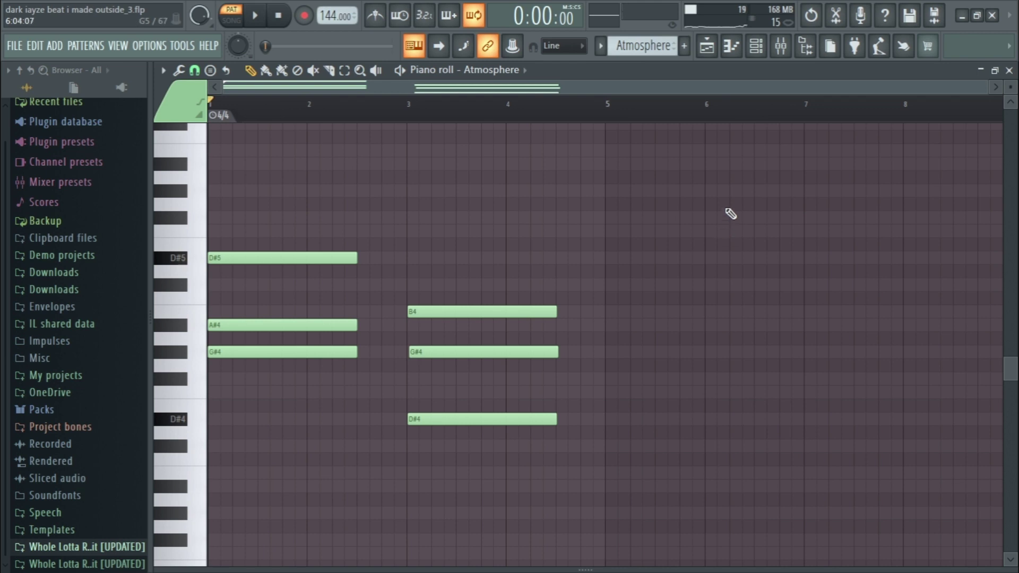
Play the Atmosphere pattern, stop it, and bring up the mixer with the Insert 1 effect chain.
key("space")
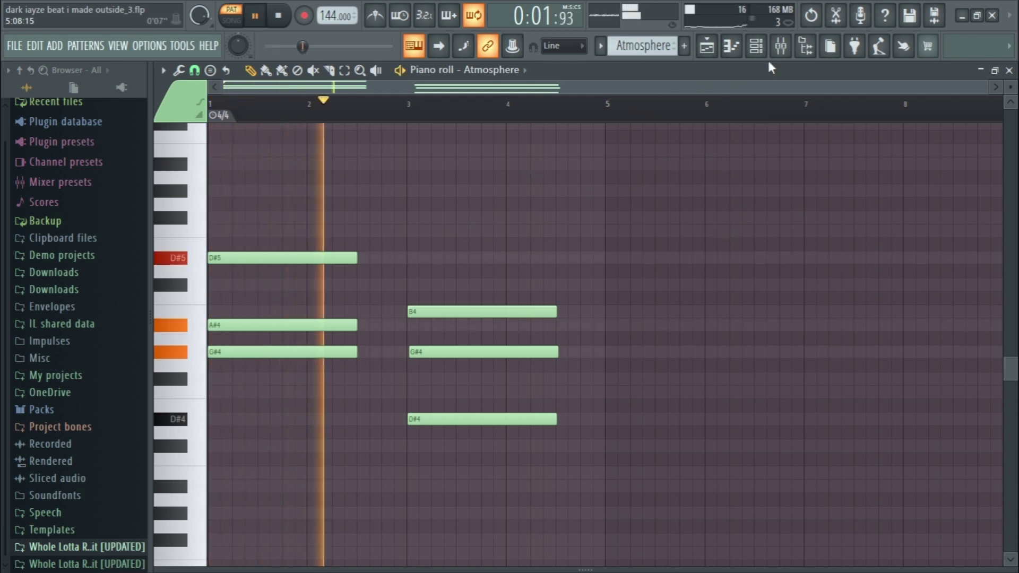
left_click(781, 46)
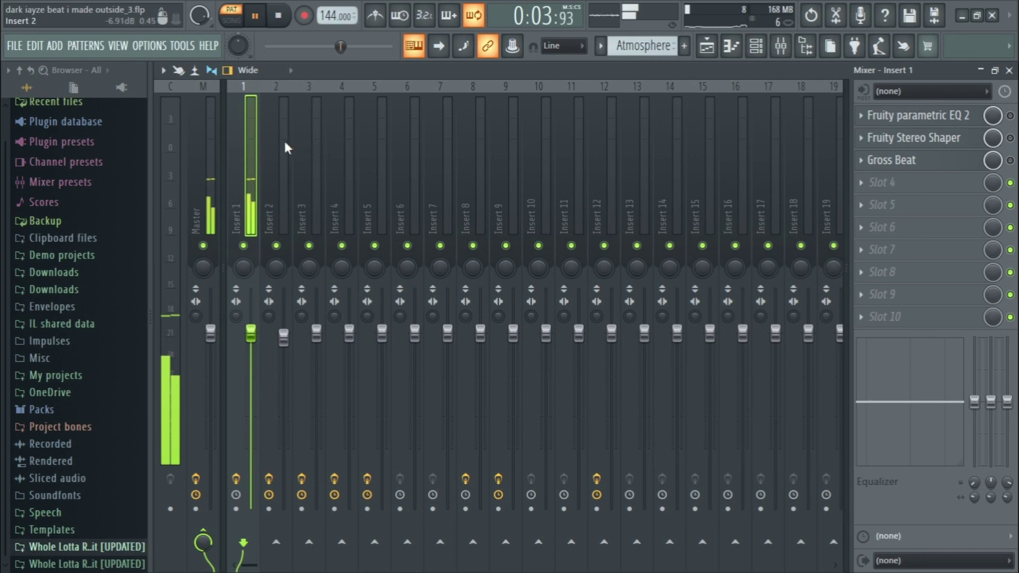
left_click(732, 46)
key("space")
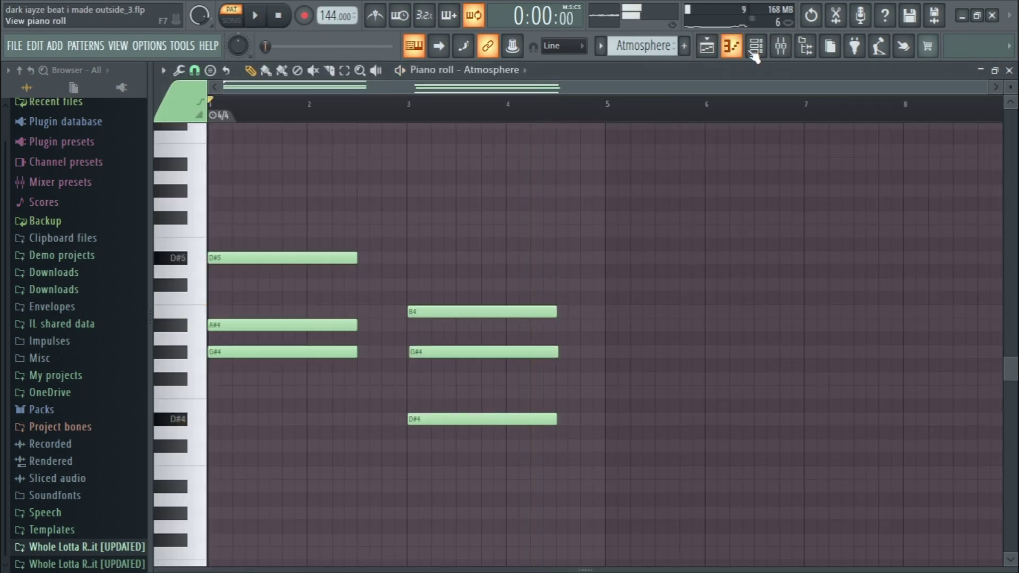
left_click(755, 45)
left_click(780, 46)
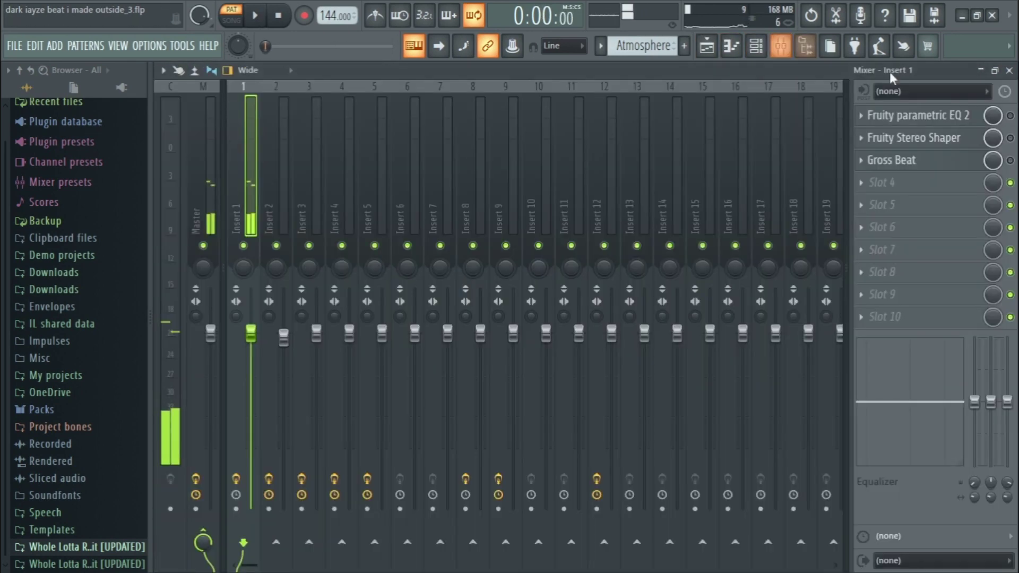
Turn on Fruity parametric EQ 2 and Fruity Stereo Shaper on mixer Insert 1, viewing each effect's settings during playback.
left_click(946, 116)
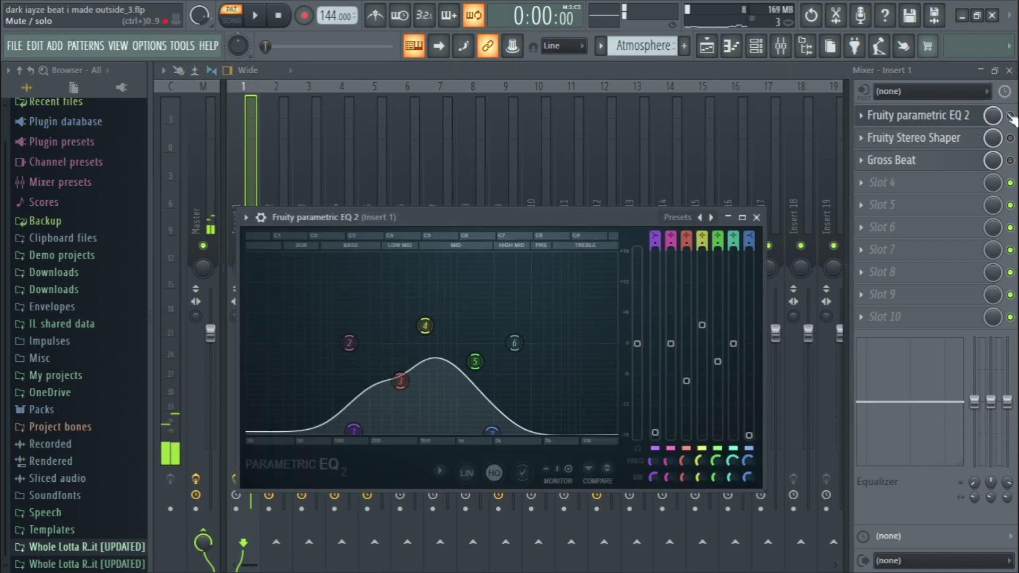
key("Escape")
key("space")
left_click(934, 116)
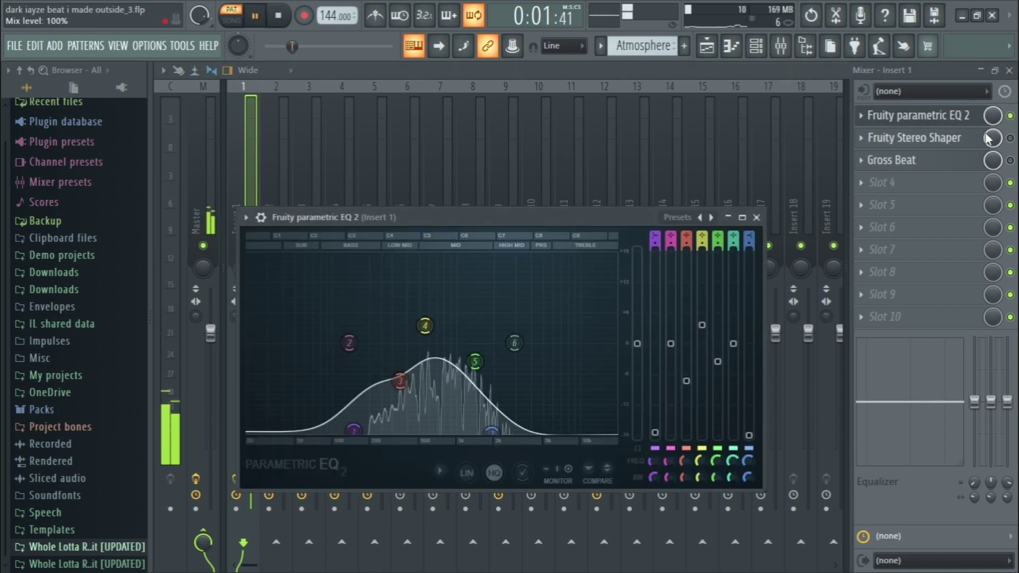
key("Escape")
left_click(920, 146)
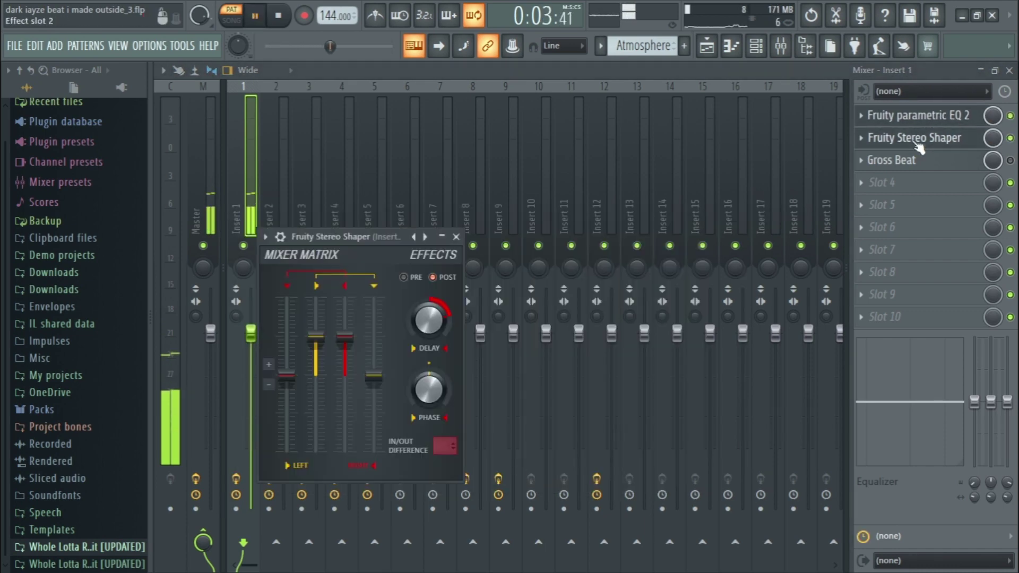
key("Escape")
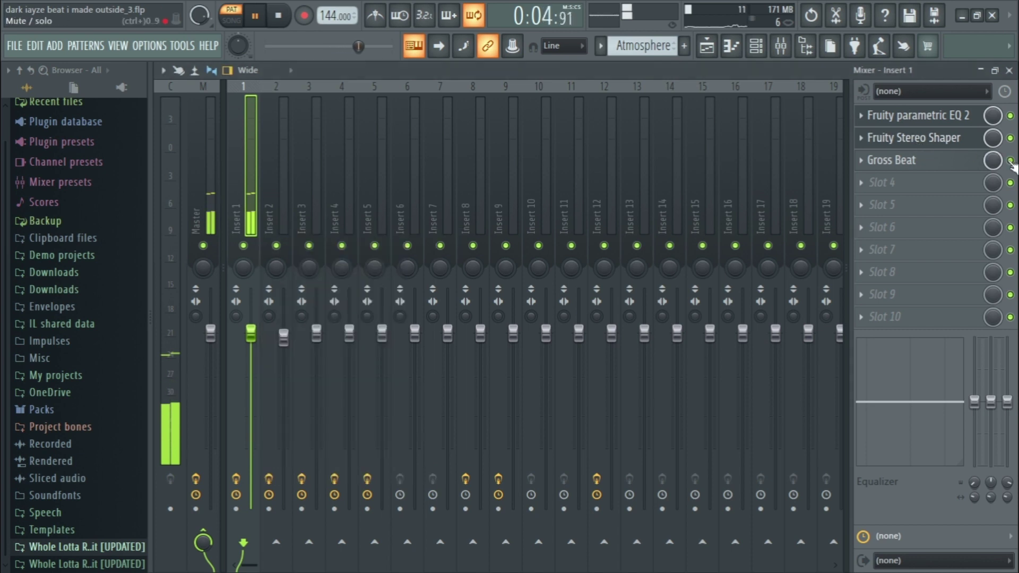
Turn on Gross Beat on Insert 1, view its settings, and play the Atmosphere pattern through the full effect chain.
left_click(903, 161)
key("space")
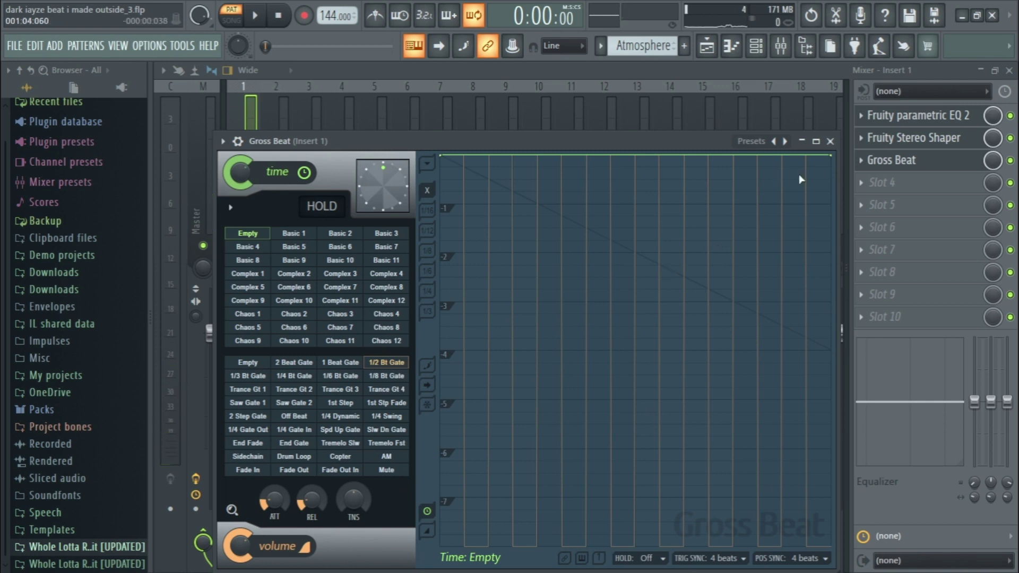
left_click(830, 142)
key("space")
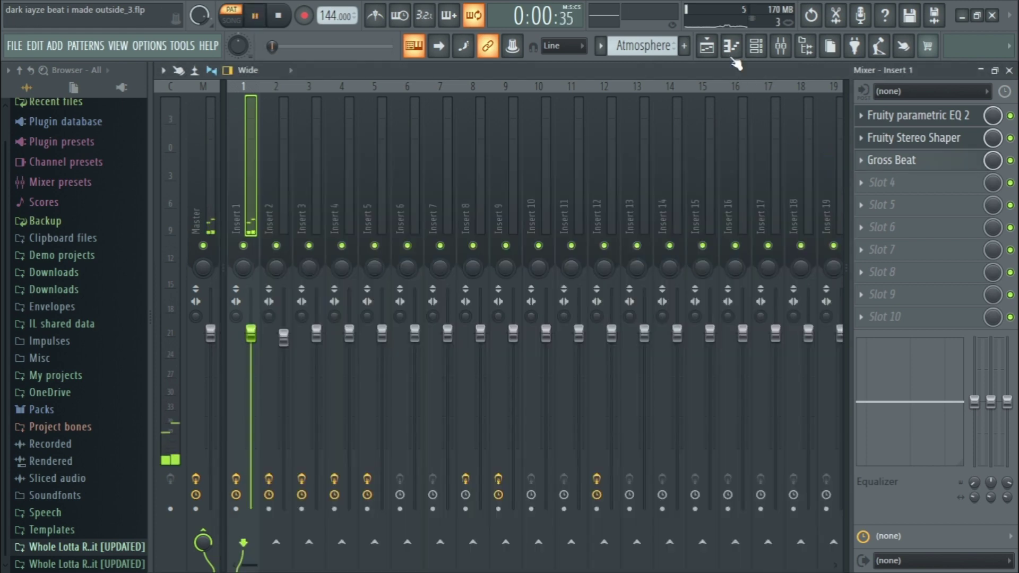
left_click(732, 53)
key("space")
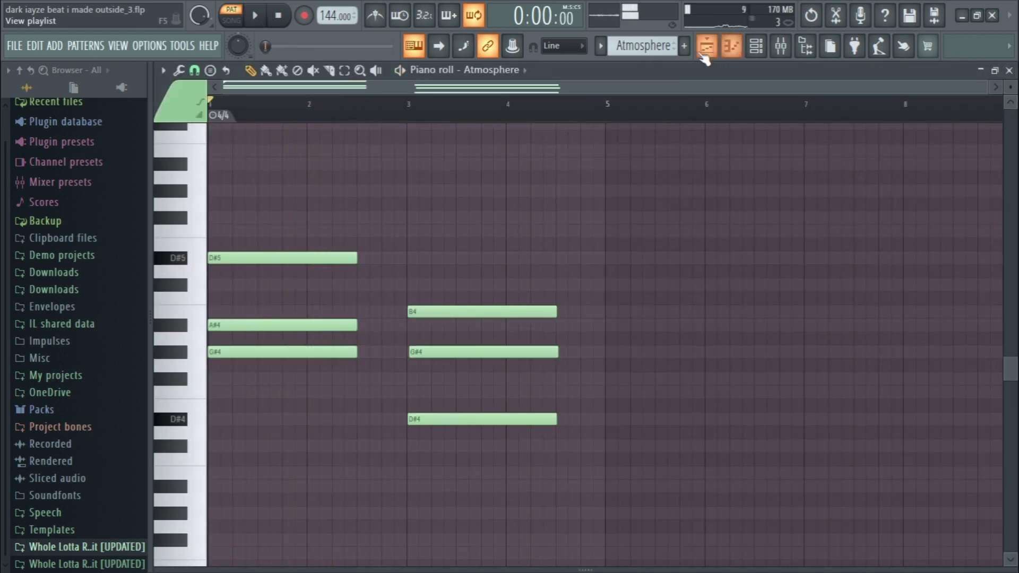
Switch to the Ambiance 2 #2 pattern, look over its notes in the piano roll, and play it.
left_click(601, 45)
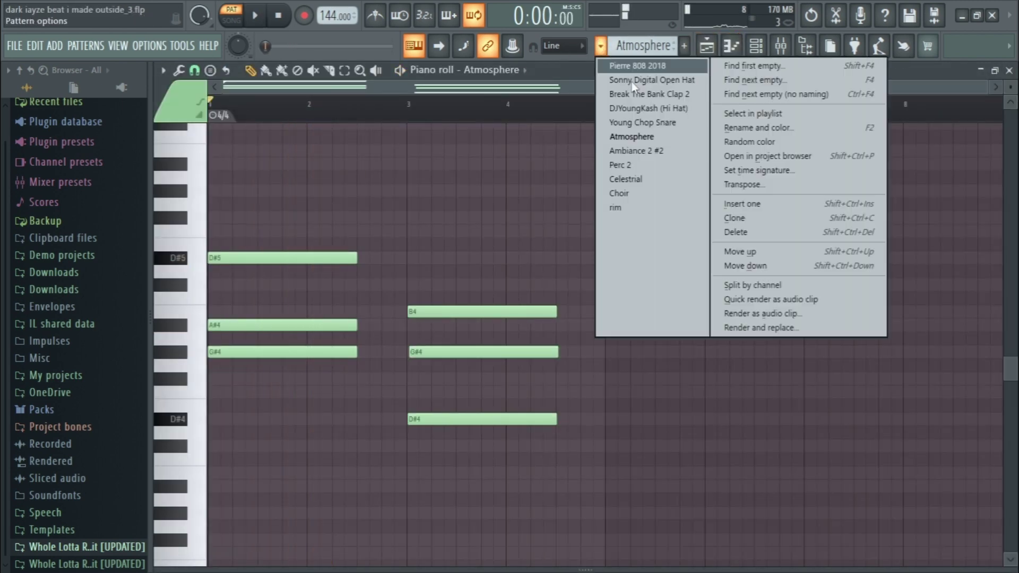
left_click(679, 154)
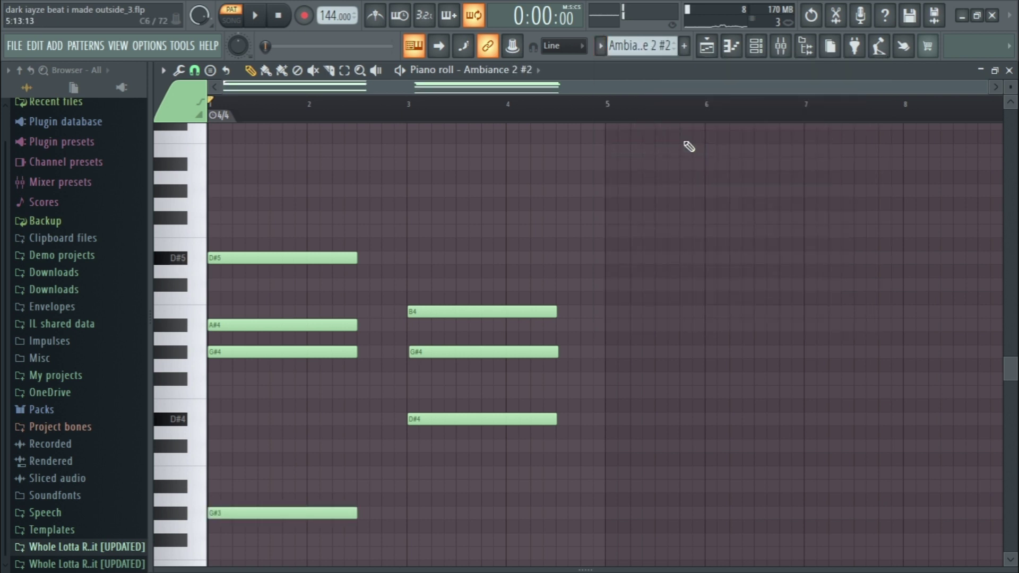
scroll(395, 271, "down", 7)
scroll(371, 278, "up", 6)
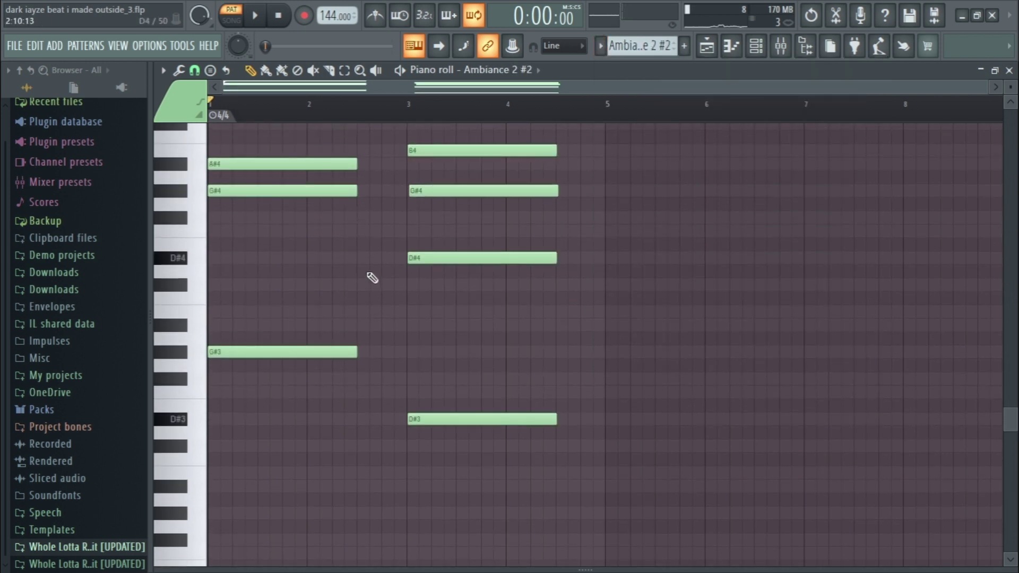
key("space")
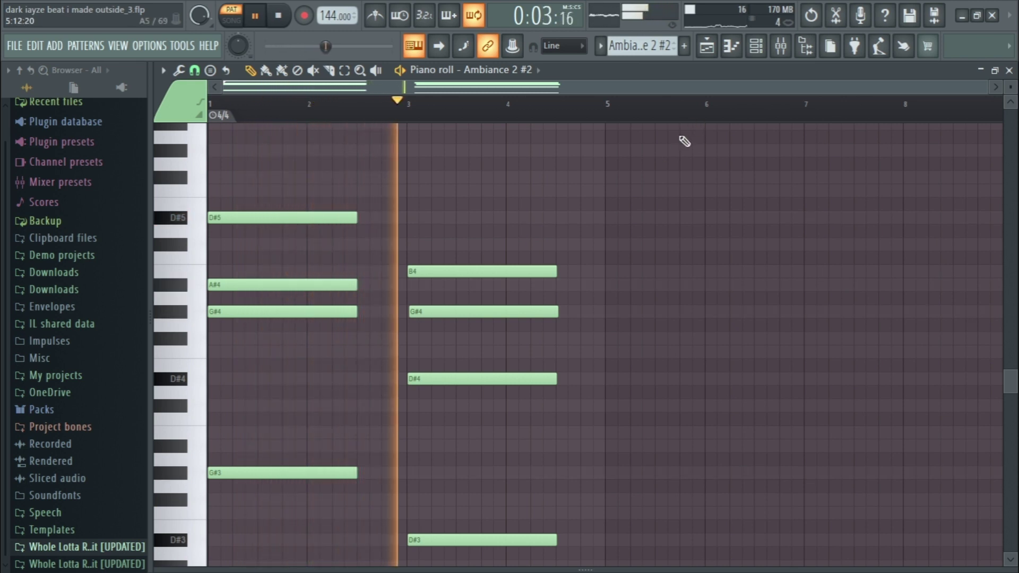
key("space")
Examine the Fruity parametric EQ 2 curve on mixer Insert 2 while the Ambiance 2 #2 pattern plays.
left_click(763, 51)
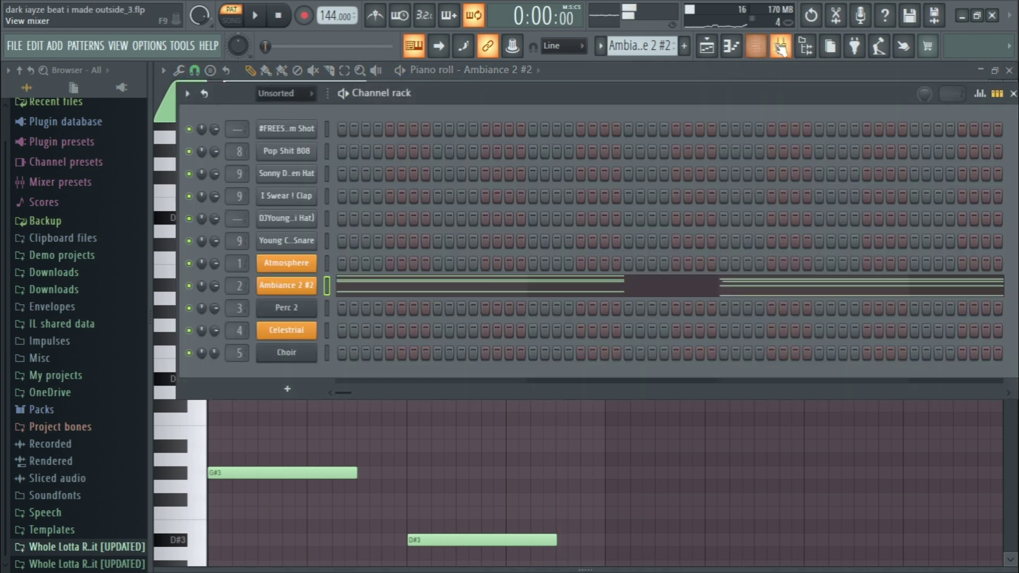
left_click(779, 48)
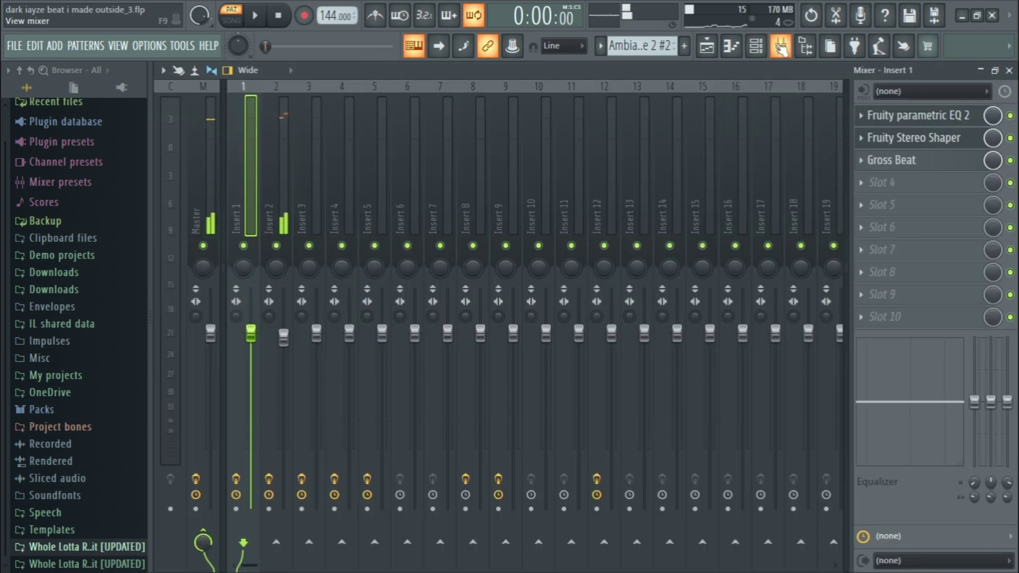
left_click(294, 119)
left_click(286, 135)
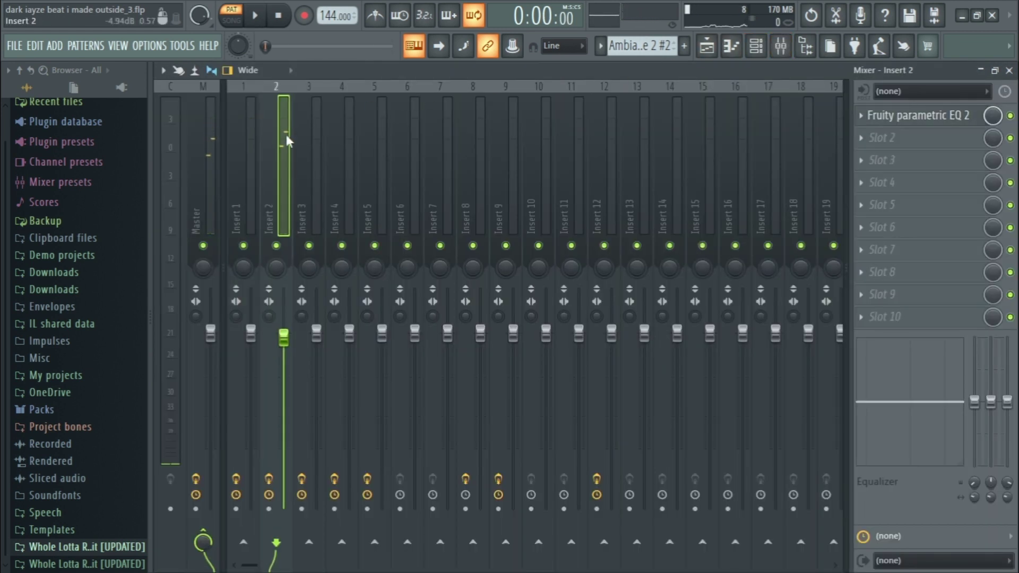
left_click(914, 115)
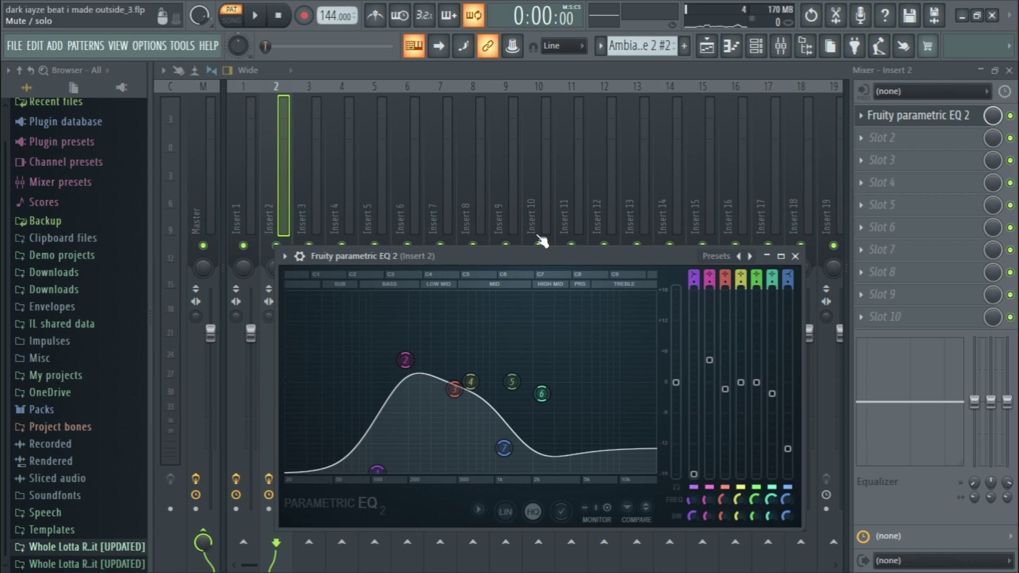
key("space")
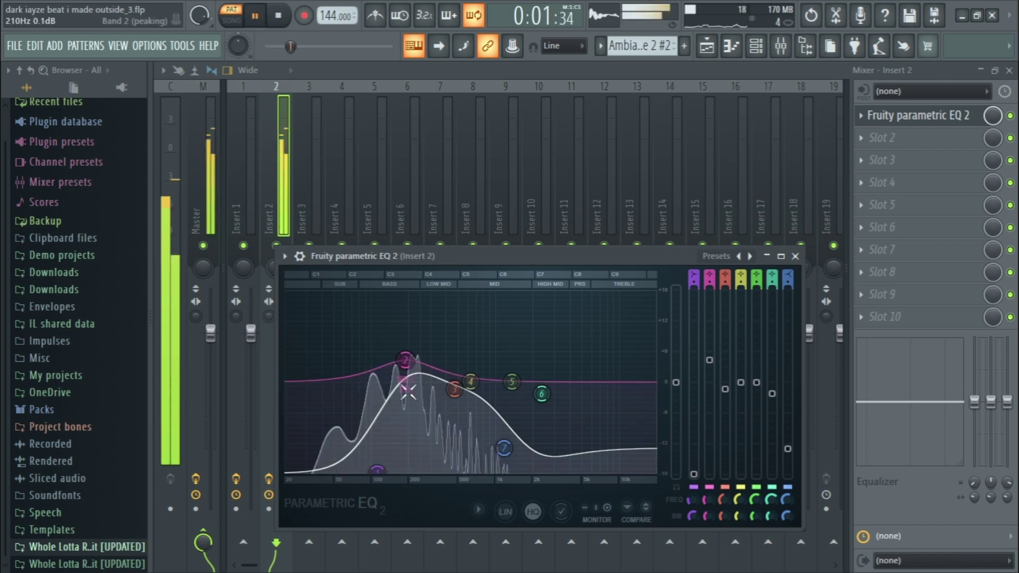
left_click_drag(376, 471, 377, 471)
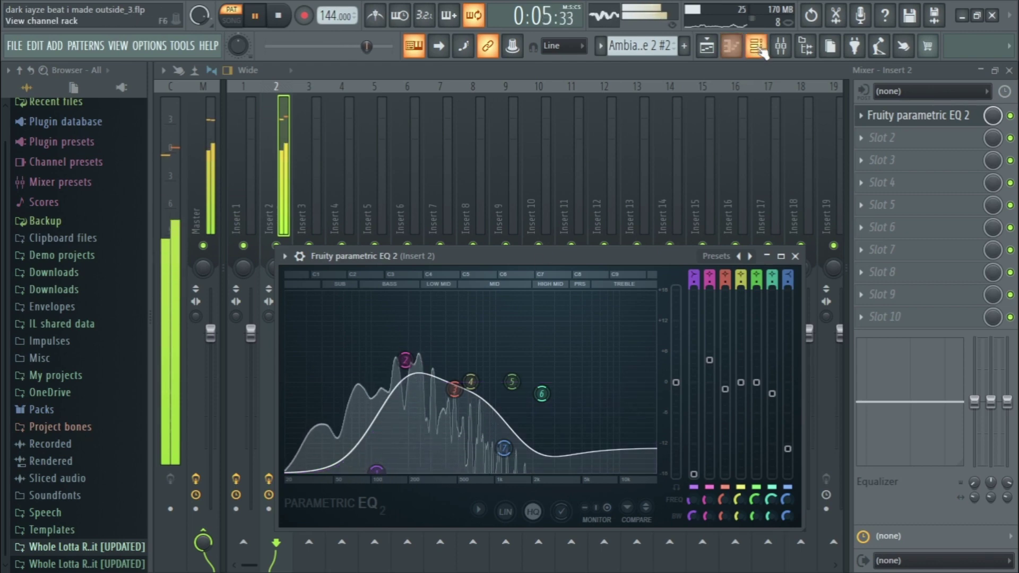
key("Escape")
Stop playback, open the Ambiance 2 #2 instrument from the channel rack, audition some notes, and close it.
left_click(756, 47)
key("space")
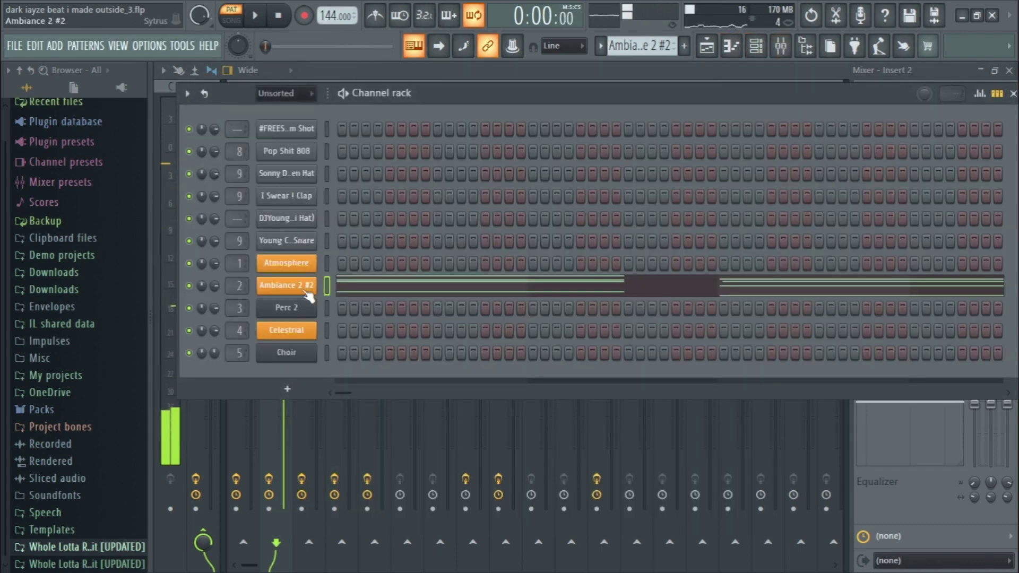
left_click(306, 290)
mouse_move(421, 521)
left_mouse_down()
mouse_move(461, 531)
mouse_move(619, 531)
left_mouse_up()
left_click(849, 199)
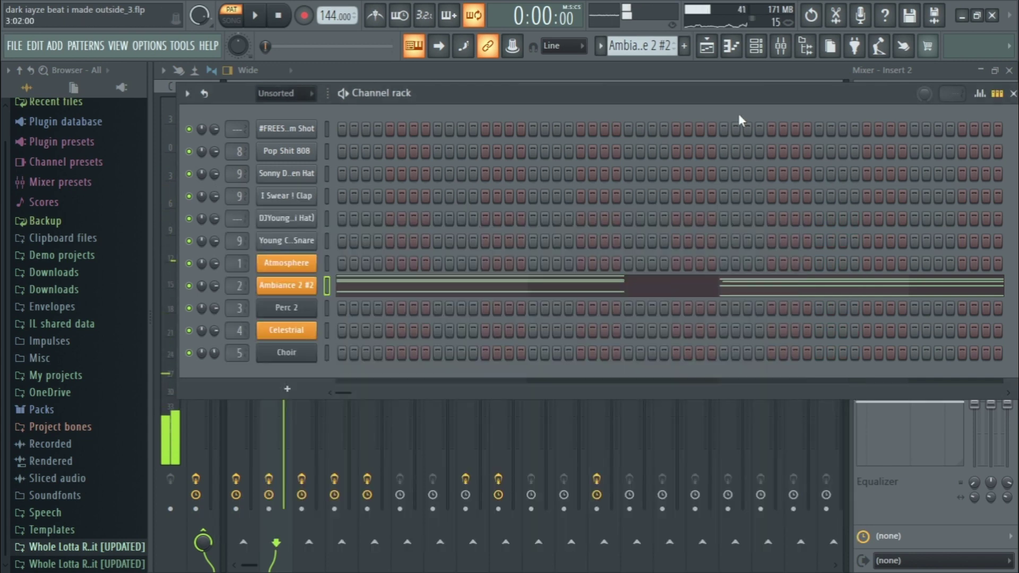
Switch to the Perc 2 pattern in the piano roll, look over its melody notes, and play it.
left_click(732, 47)
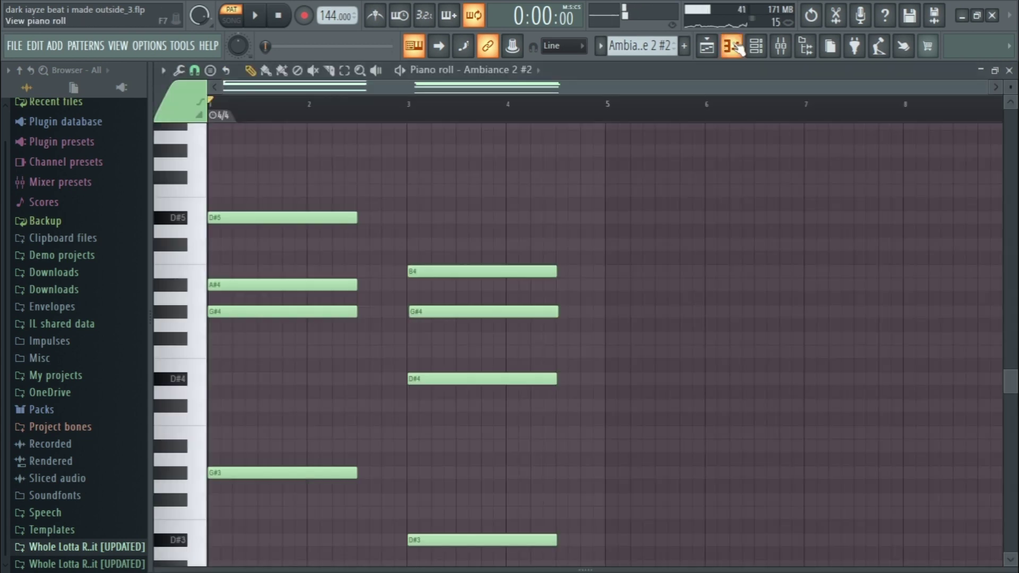
left_click(605, 47)
left_click(616, 165)
scroll(621, 208, "down", 1)
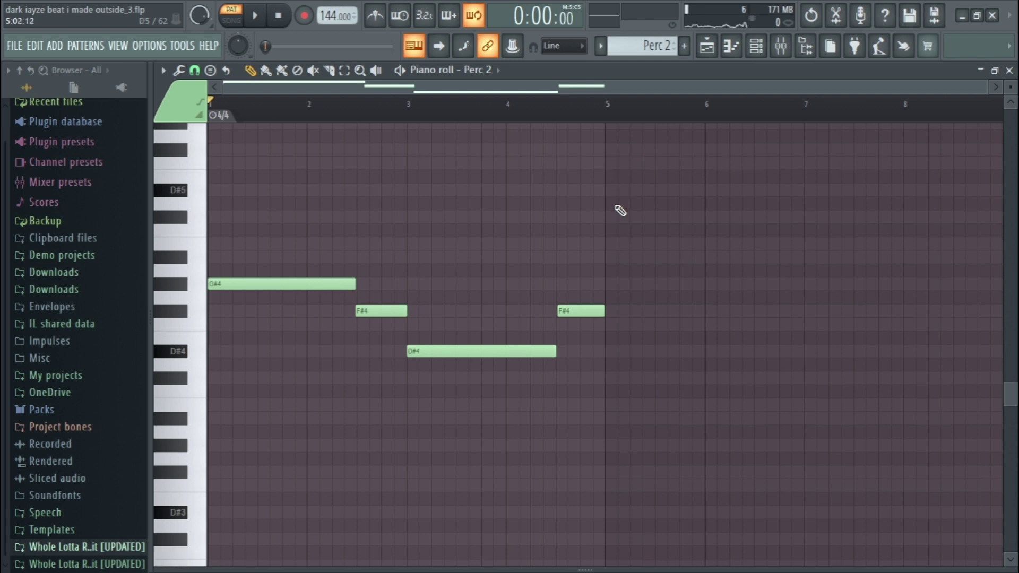
scroll(620, 211, "down", 3)
key("space")
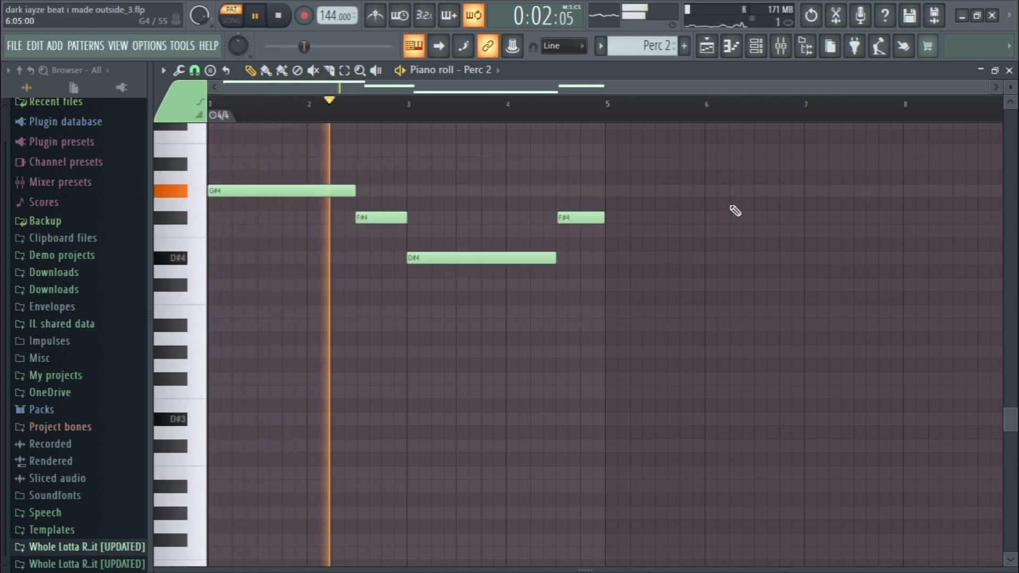
scroll(664, 223, "up", 3)
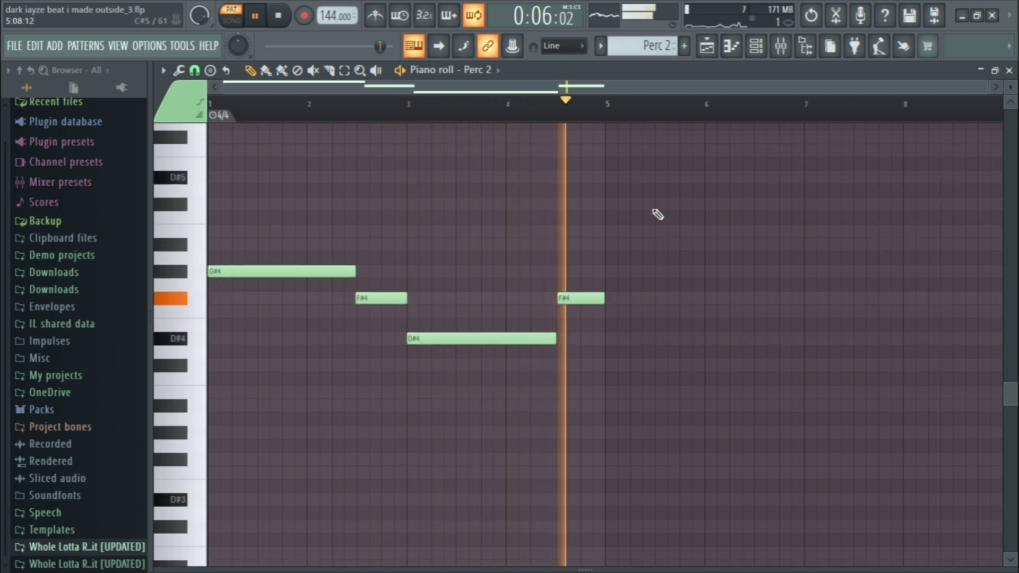
Lower band 1 of the Fruity parametric EQ 2 on mixer Insert 3 to -14.5 dB at 31 Hz and close the EQ.
left_click(781, 47)
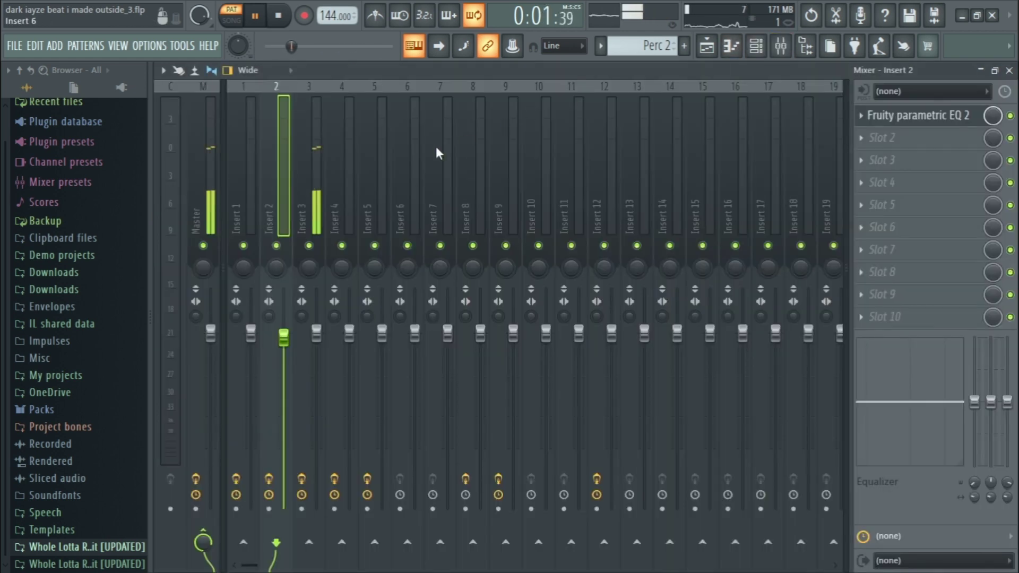
left_click(314, 159)
left_click(918, 115)
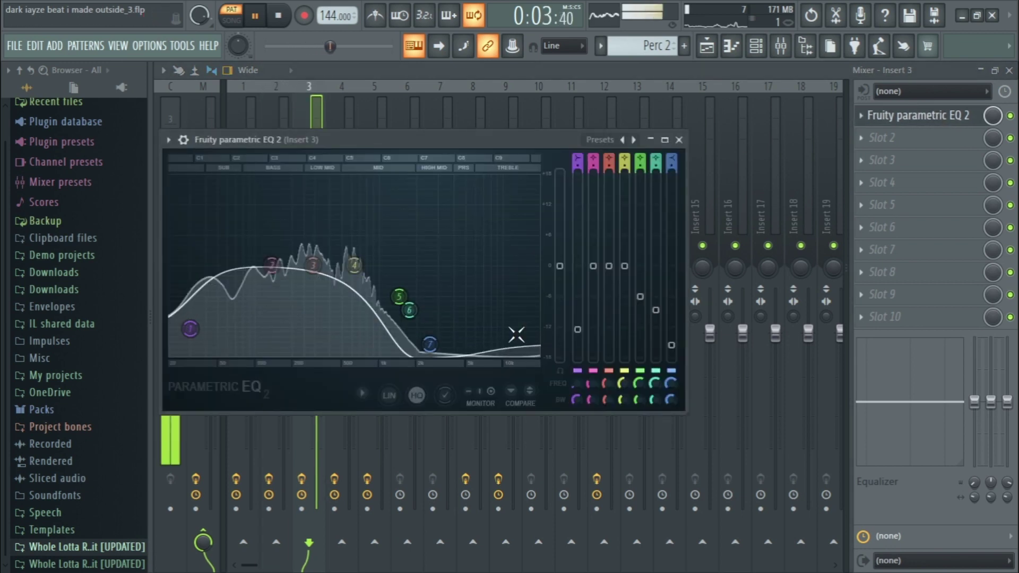
left_click_drag(190, 328, 191, 338)
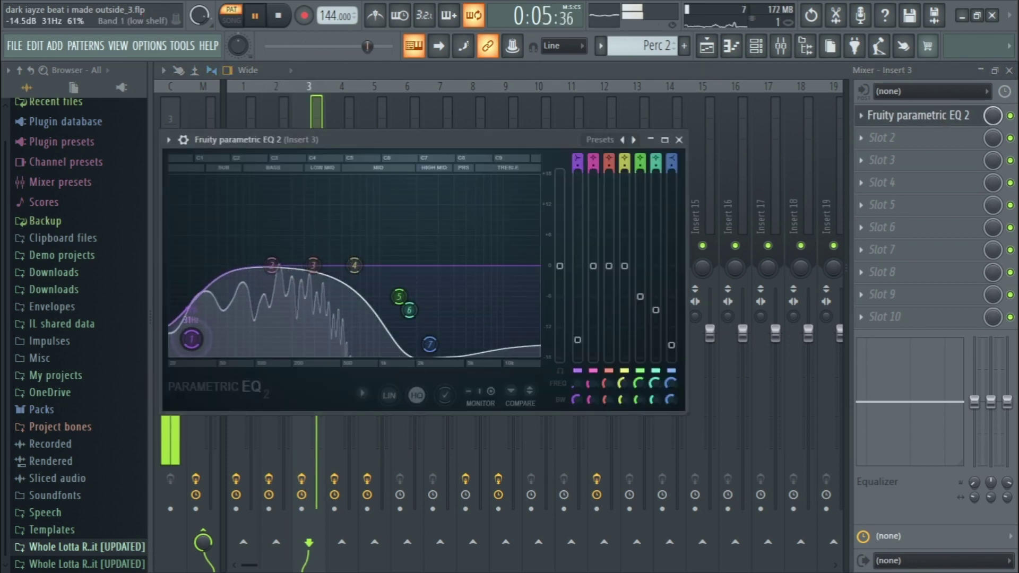
left_click(679, 140)
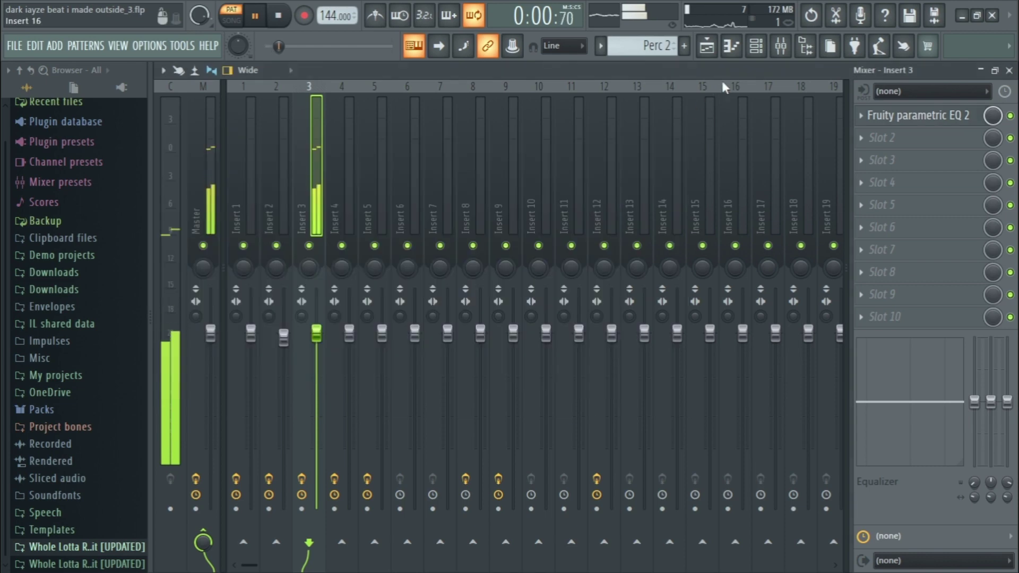
Stop playback, switch to the Celestrial pattern in the piano roll, look over its notes, and play it briefly.
left_click(743, 46)
key("space")
left_click(608, 48)
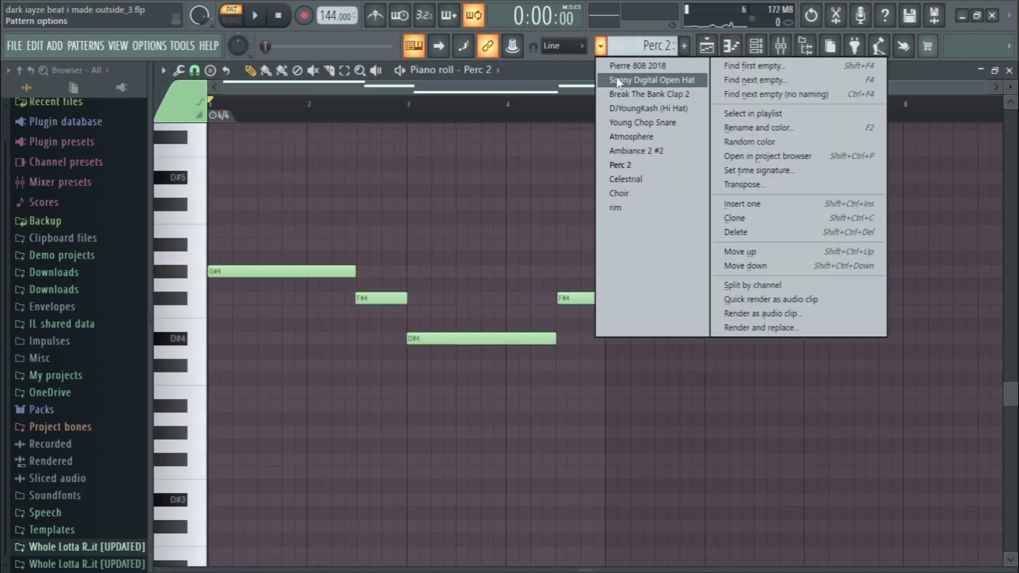
left_click(635, 179)
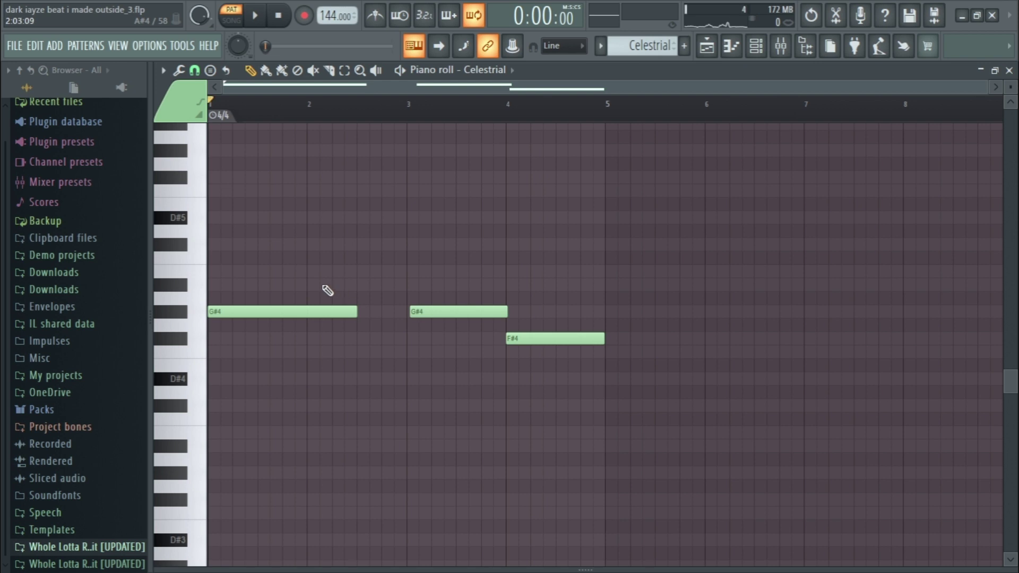
key("space")
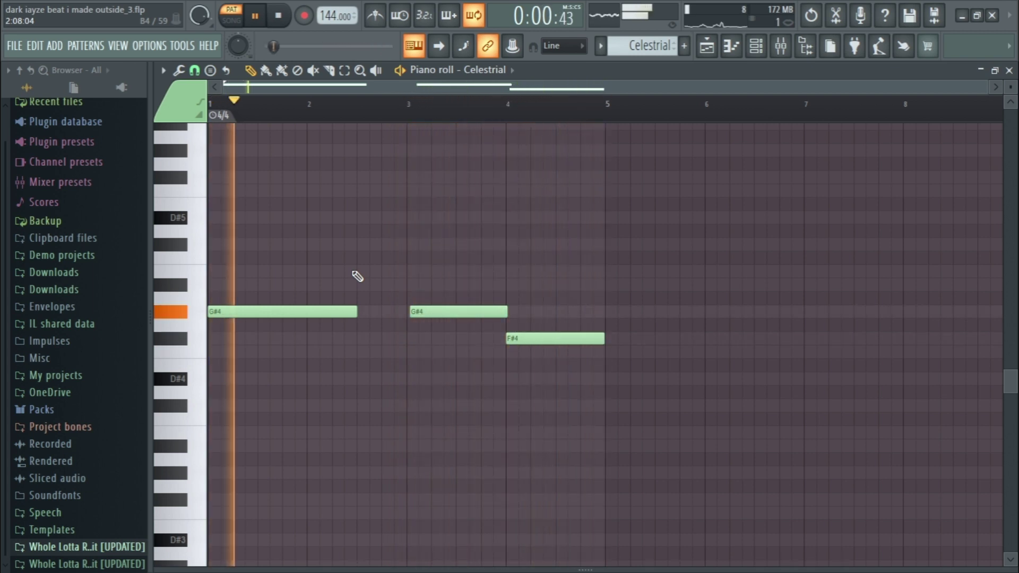
key("space")
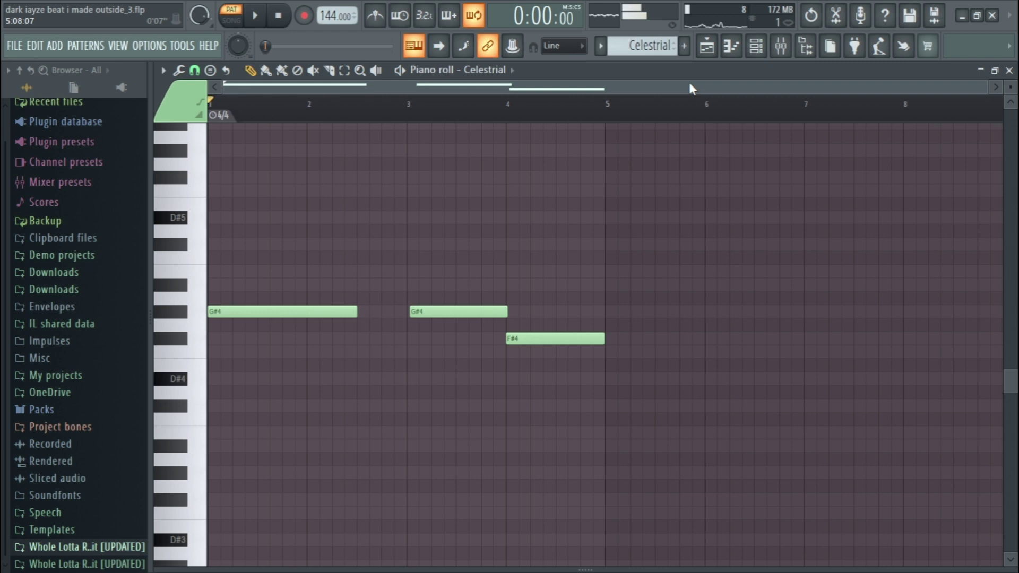
Examine the Fruity parametric EQ 2 curve on mixer Insert 4 and close it.
left_click(780, 45)
left_click(348, 175)
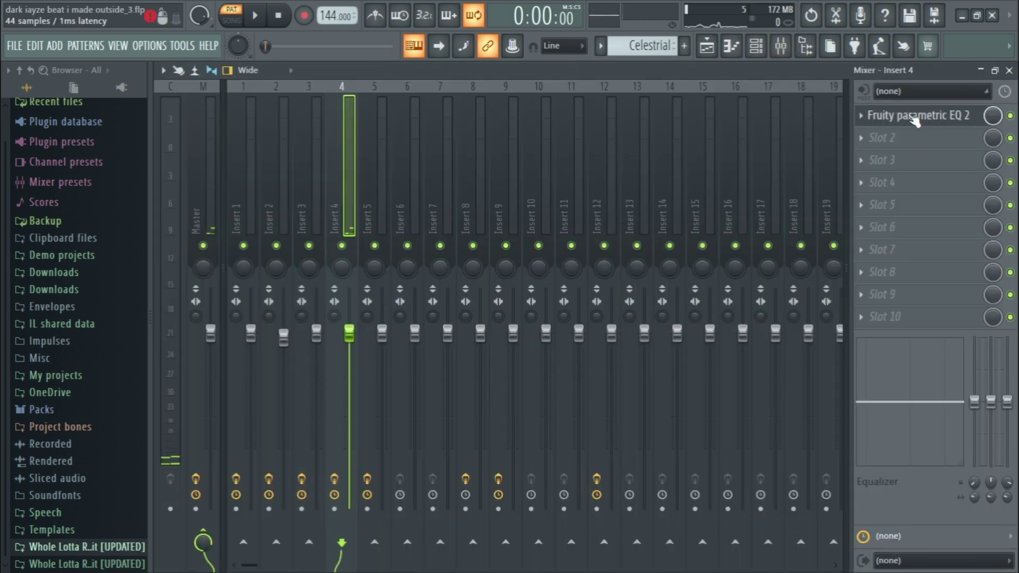
left_click(875, 119)
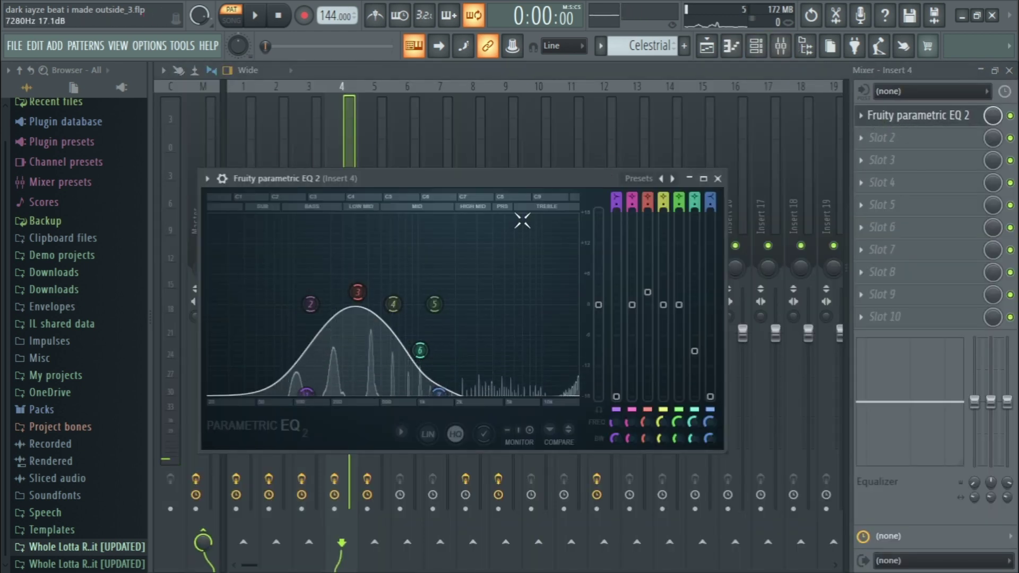
left_click(718, 179)
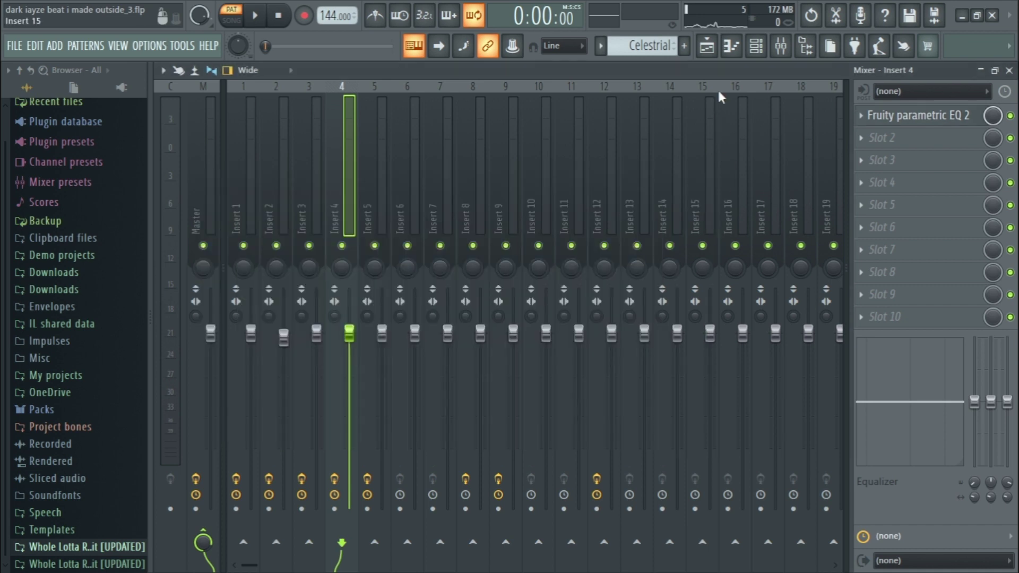
Switch to the Choir pattern in the piano roll and look over its stacked notes.
left_click(731, 53)
left_click(600, 51)
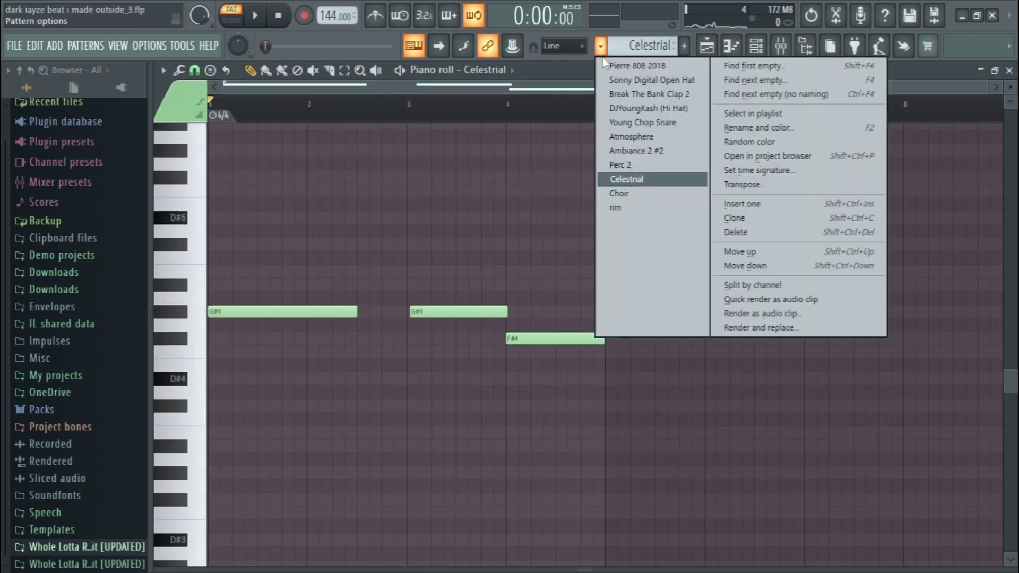
left_click(639, 197)
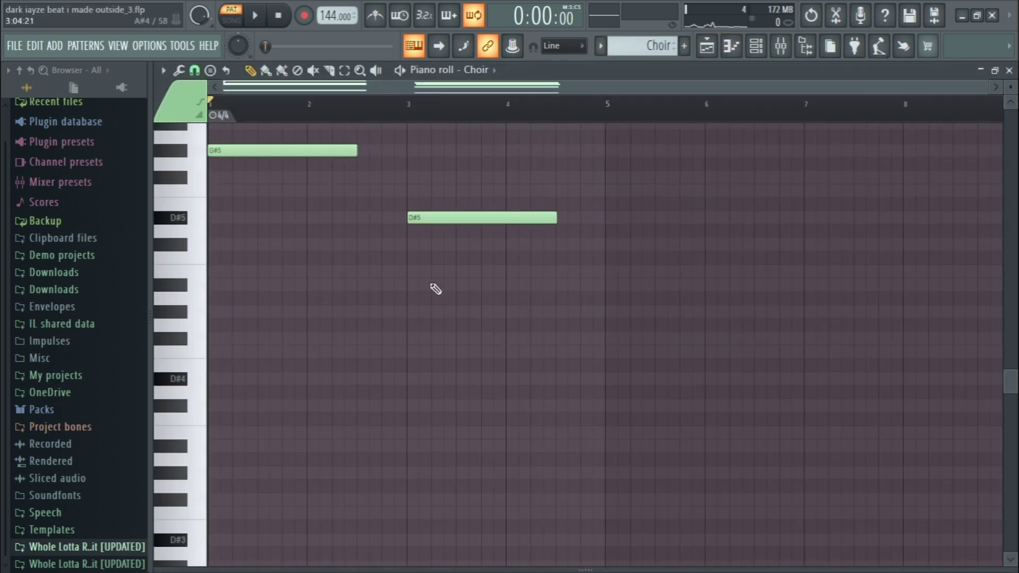
scroll(439, 289, "up", 7)
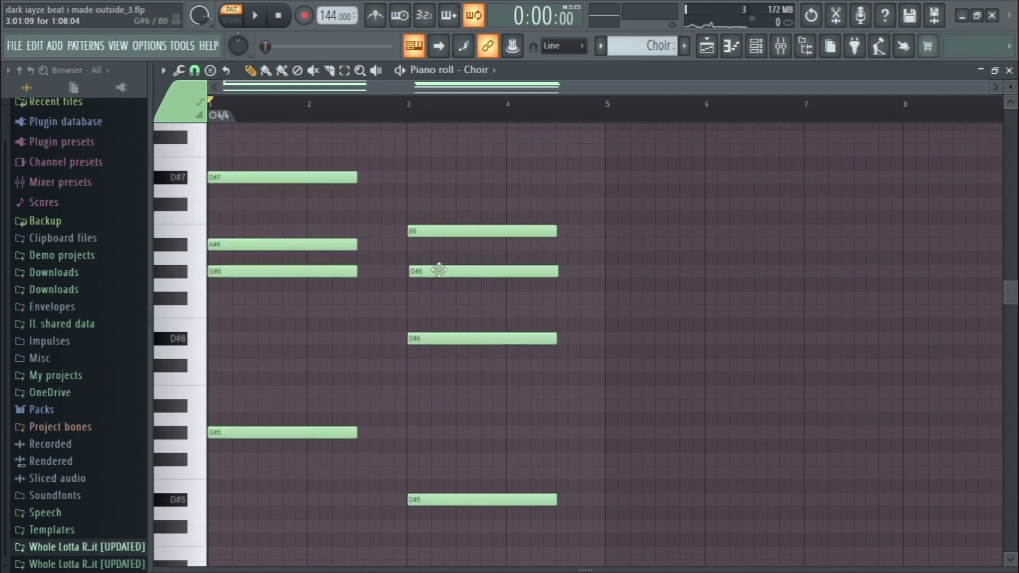
Go back to the Celestrial pattern, open its Sytrus instrument from the channel rack to show the sound, and close it.
left_click(782, 49)
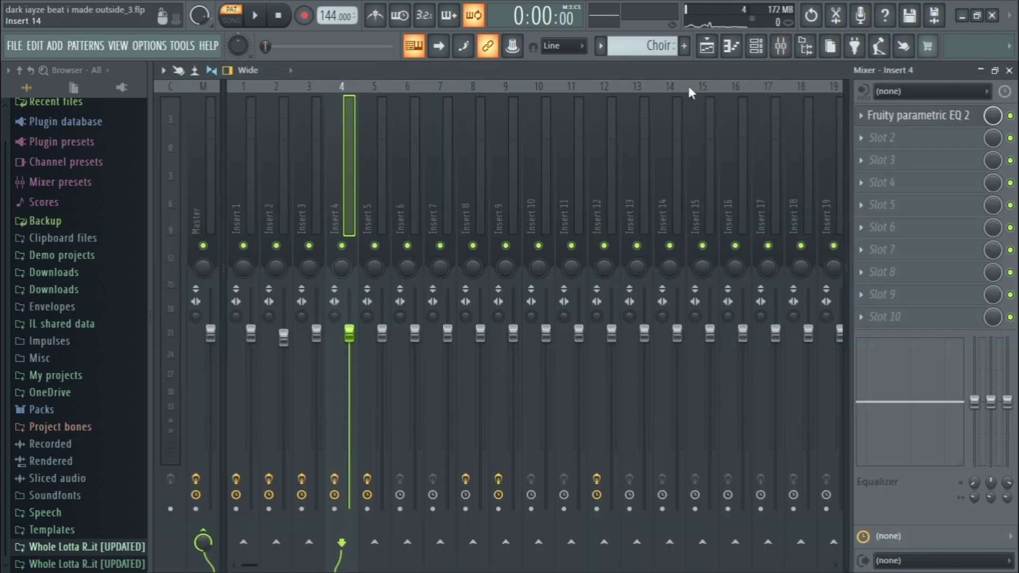
left_click(755, 49)
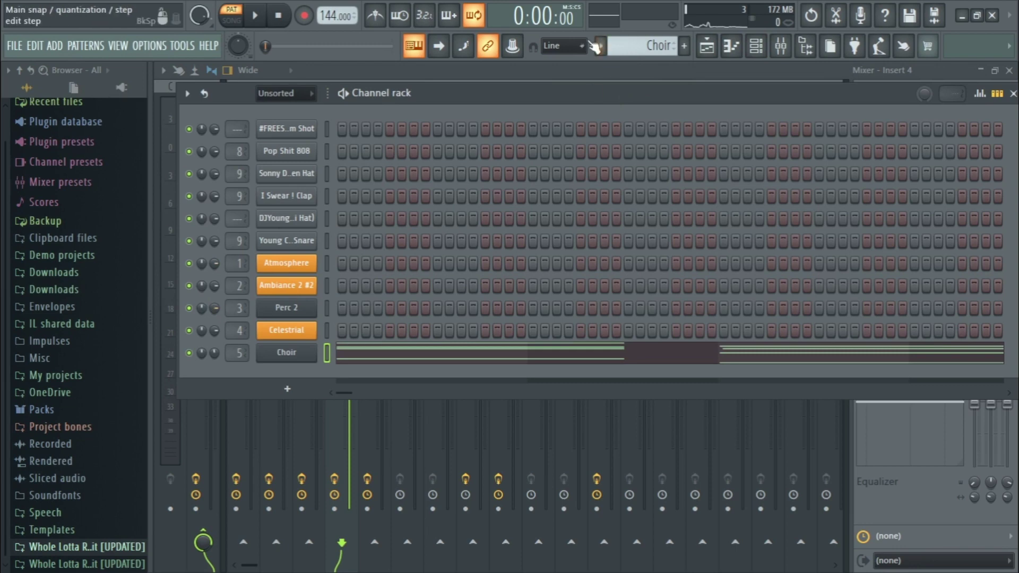
left_click(609, 49)
left_click(621, 177)
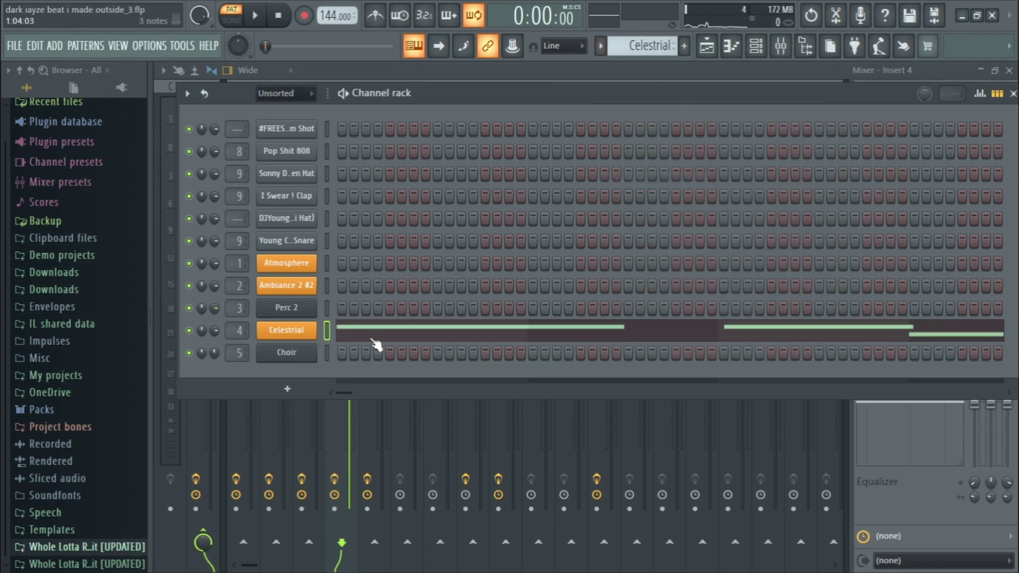
left_click(287, 330)
left_click_drag(438, 280, 448, 131)
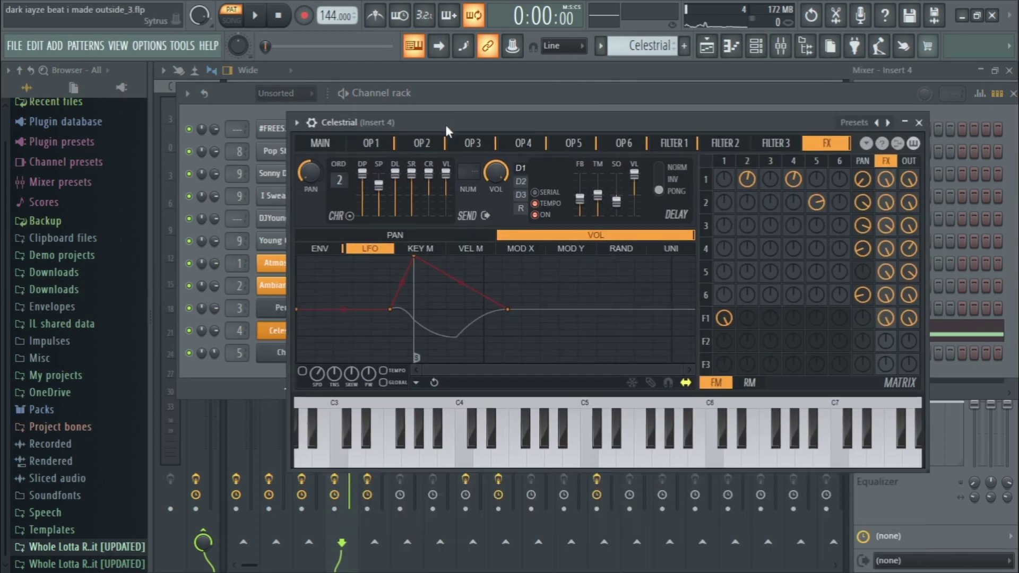
left_click(919, 122)
Show the Fruity parametric EQ 2 on mixer Insert 4 once more and return to the piano roll.
left_click(780, 46)
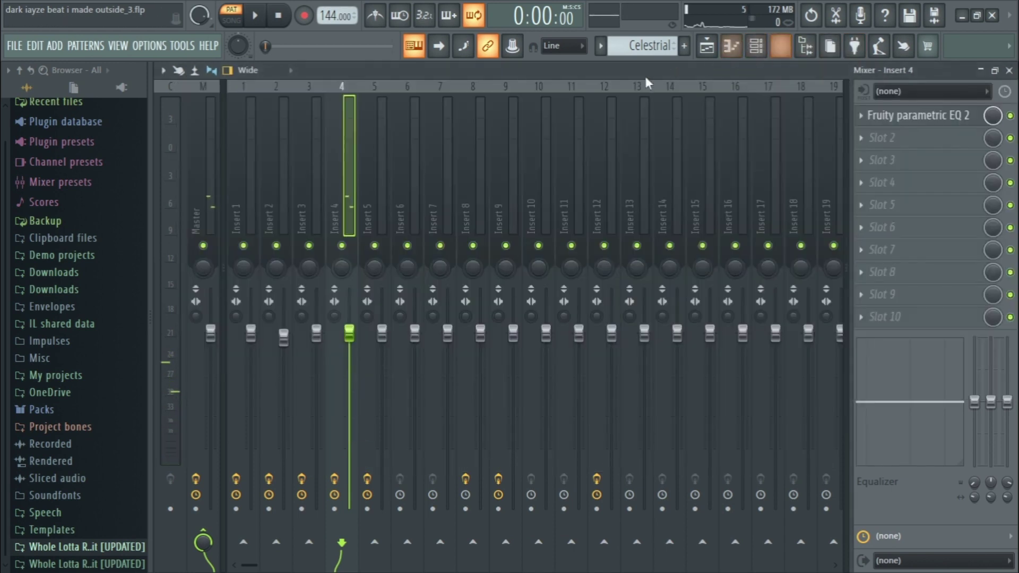
left_click(909, 116)
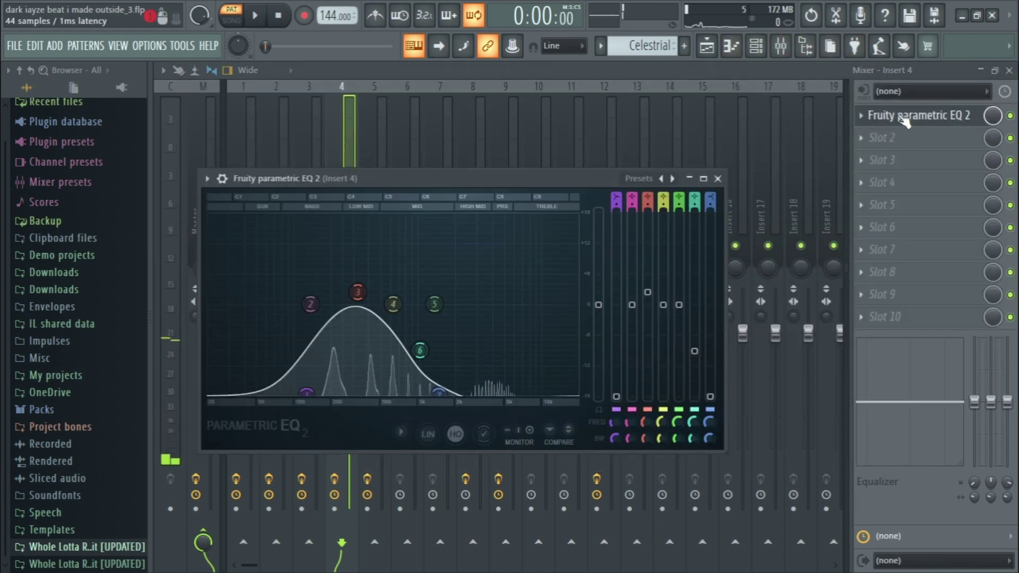
left_click(731, 45)
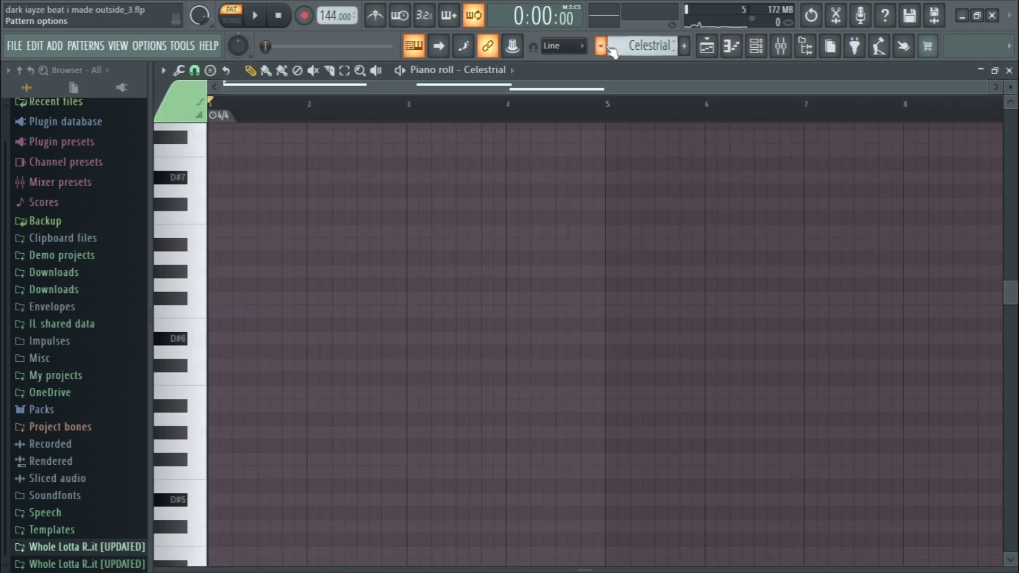
Select the Choir pattern, look over its high and low notes in the piano roll, and play it.
left_click(609, 47)
left_click(620, 194)
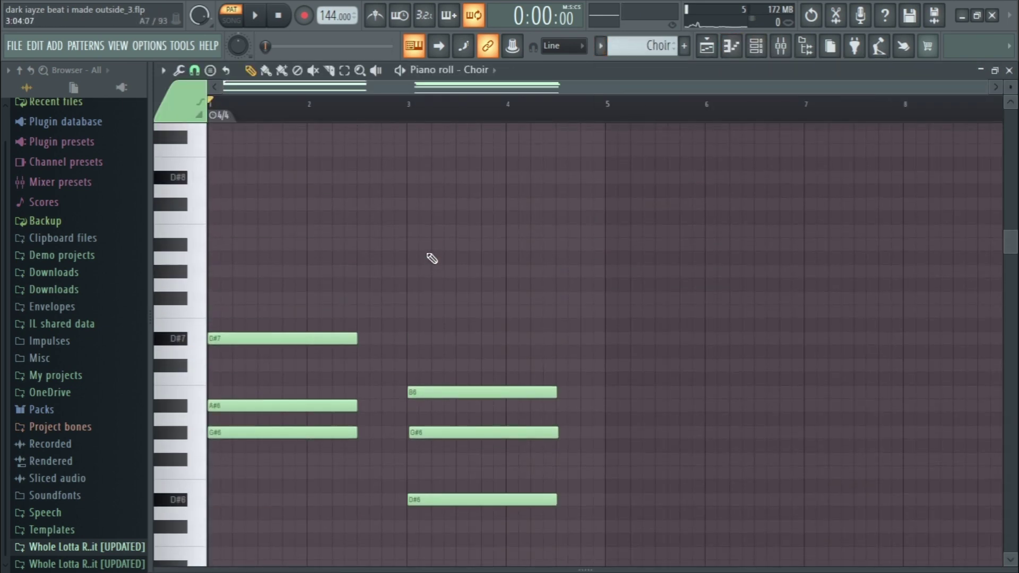
scroll(432, 259, "down", 3)
scroll(426, 265, "up", 2)
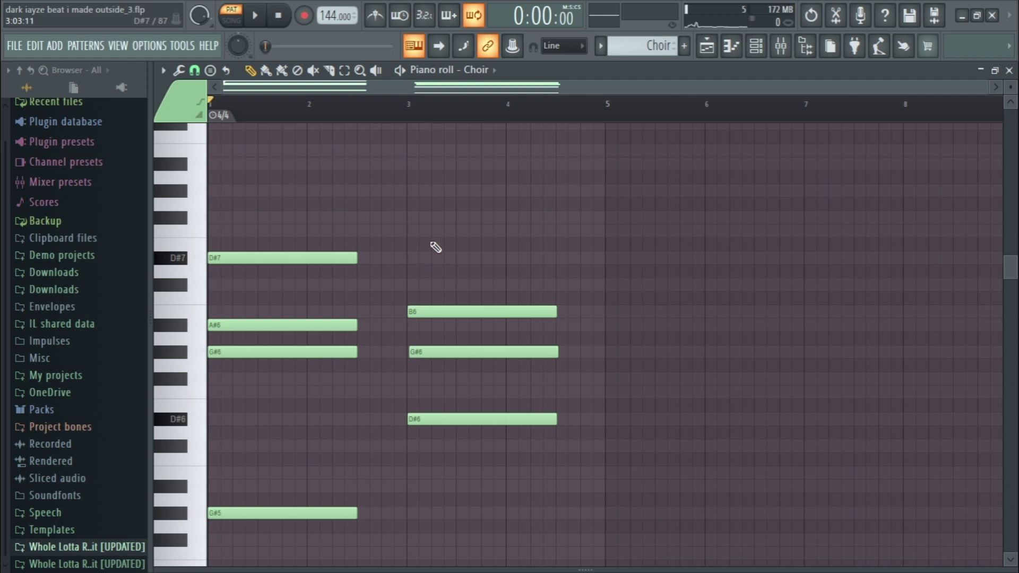
scroll(589, 237, "down", 5)
scroll(592, 228, "up", 3)
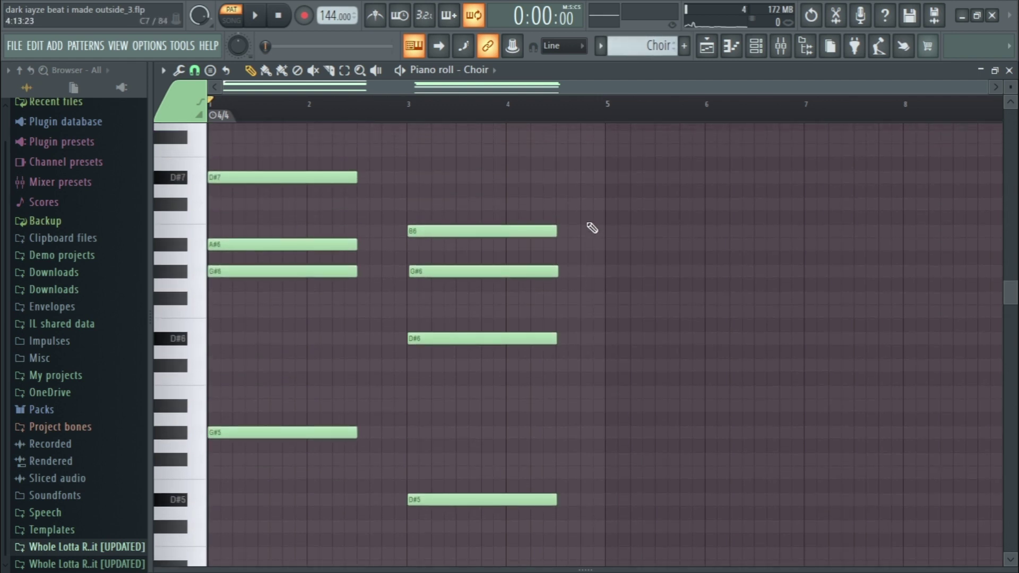
key("space")
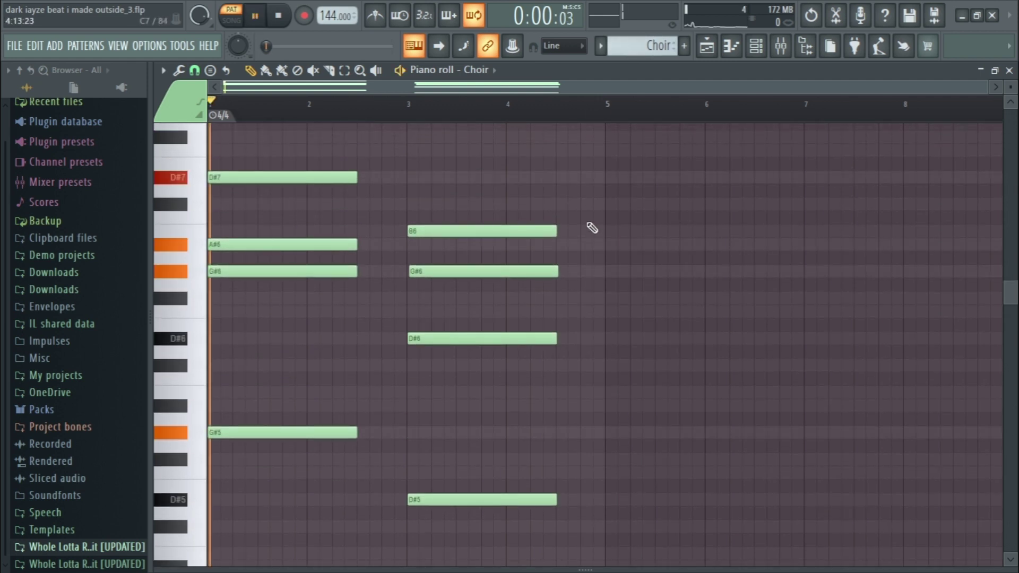
Examine the Fruity parametric EQ 2 and Gross Beat effects on mixer Insert 5, and play the Choir pattern through them.
left_click(780, 46)
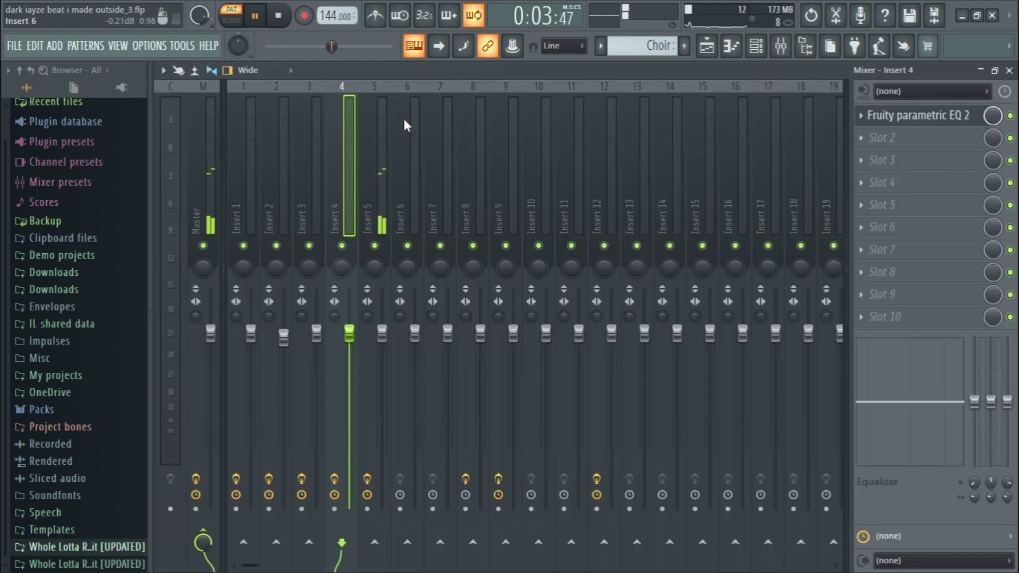
left_click(382, 127)
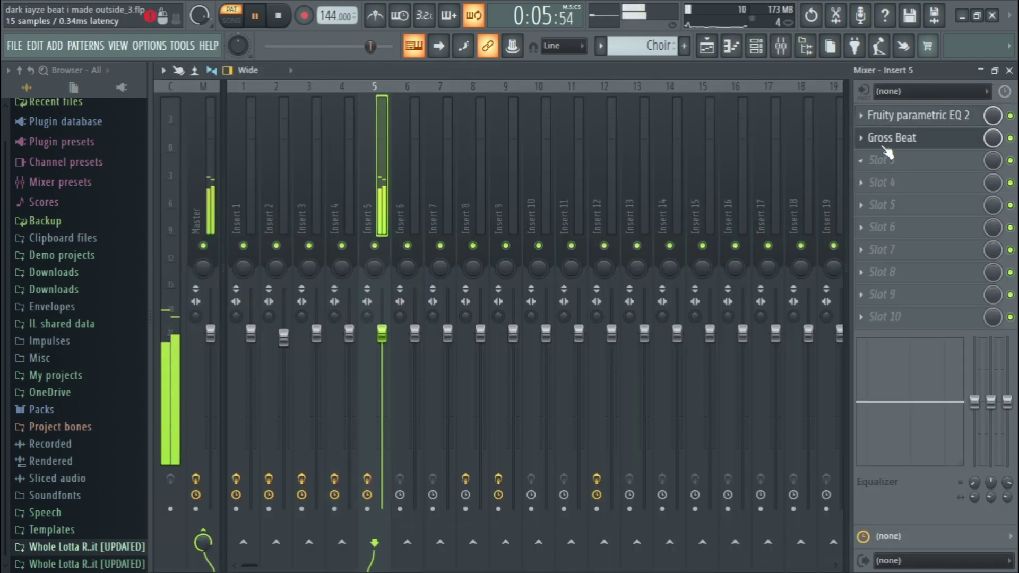
key("space")
left_click(933, 117)
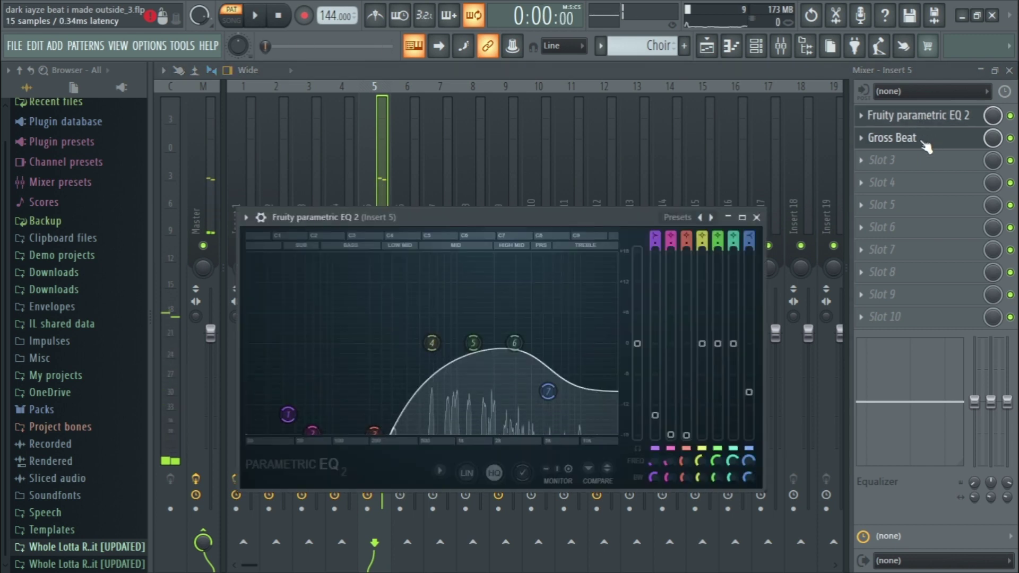
left_click(930, 140)
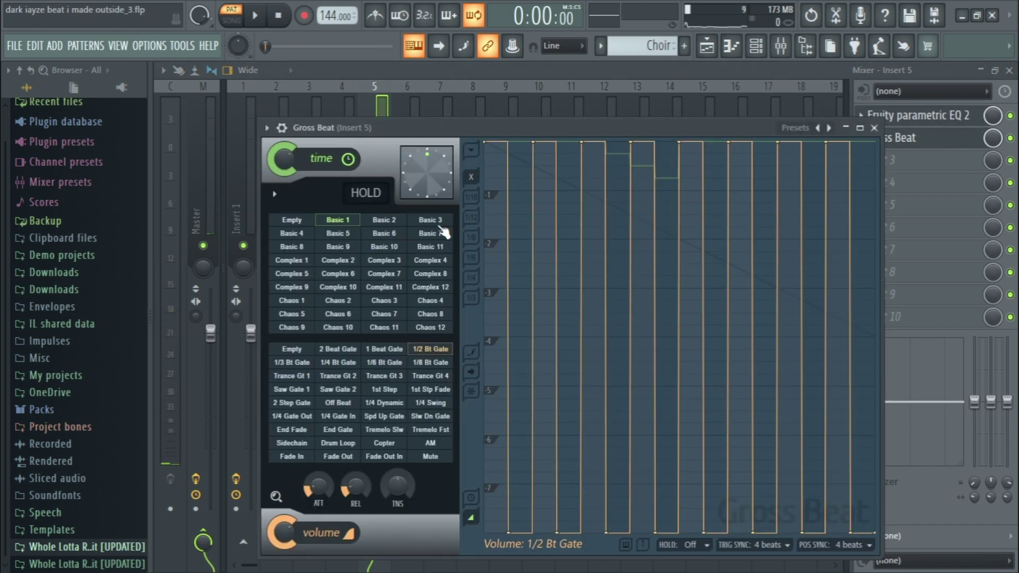
key("space")
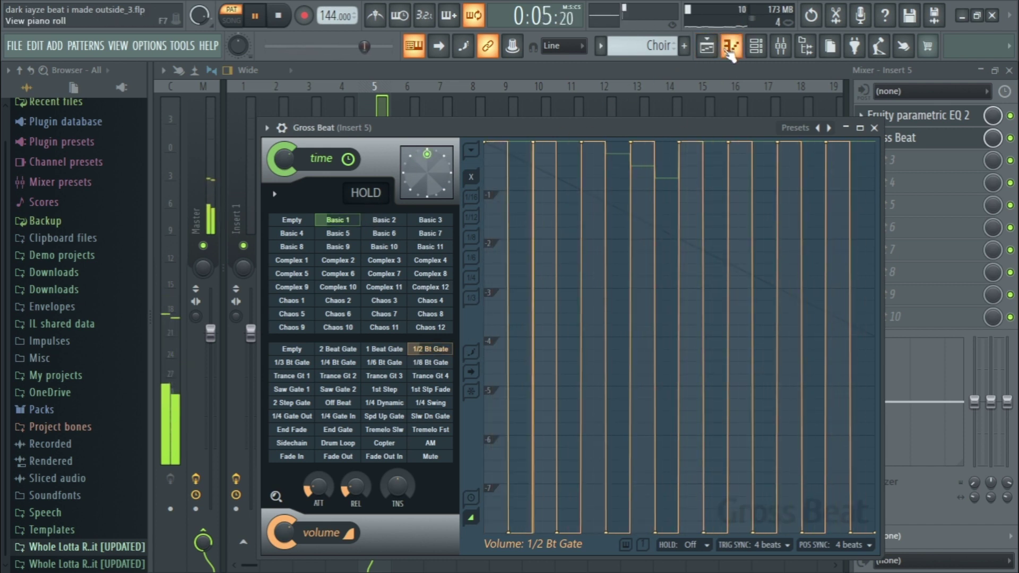
Stop playback, switch to the rim pattern in the piano roll, look over its rim shot hits, and play it.
left_click(731, 50)
key("space")
left_click(601, 46)
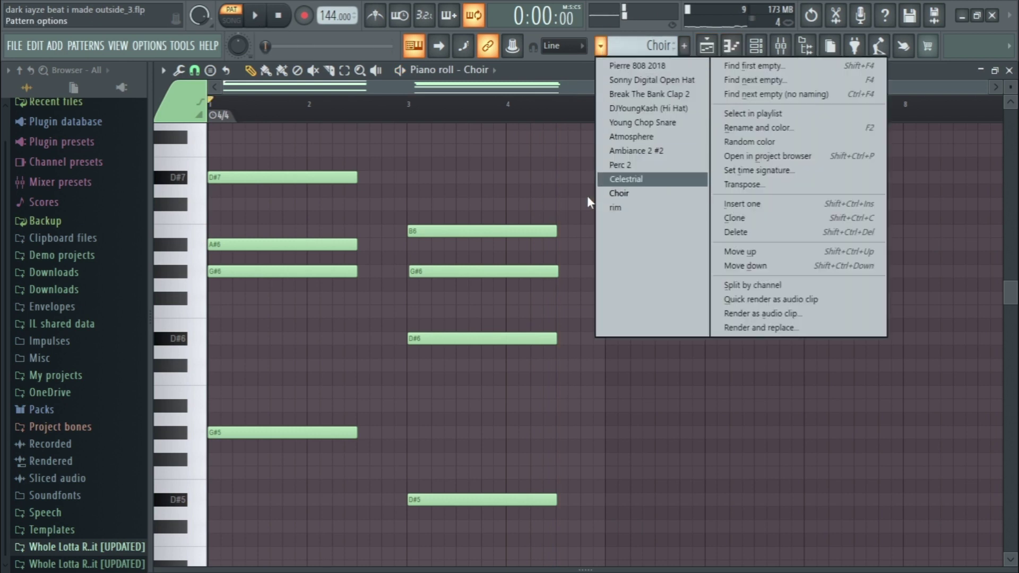
left_click(615, 208)
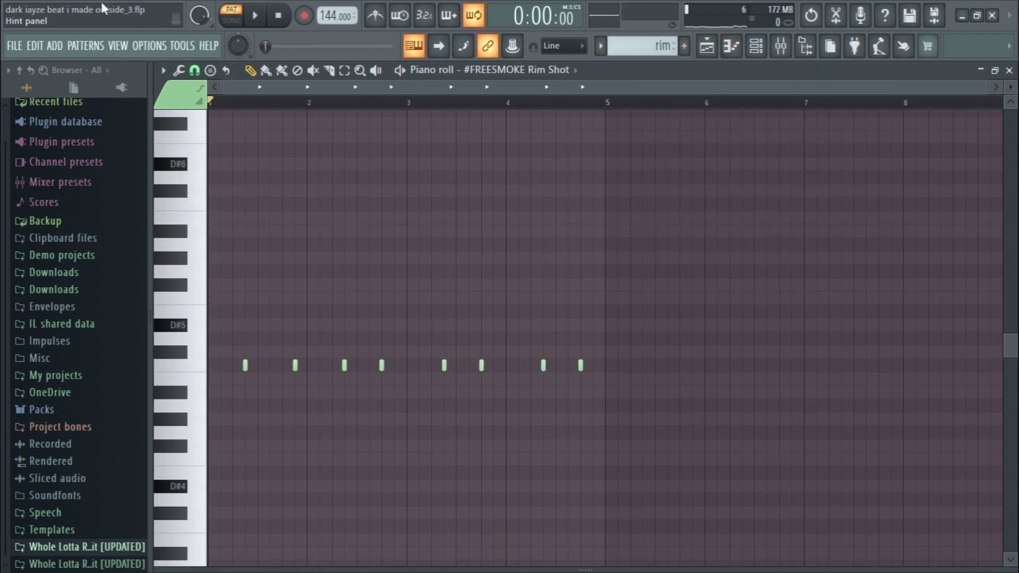
key("space")
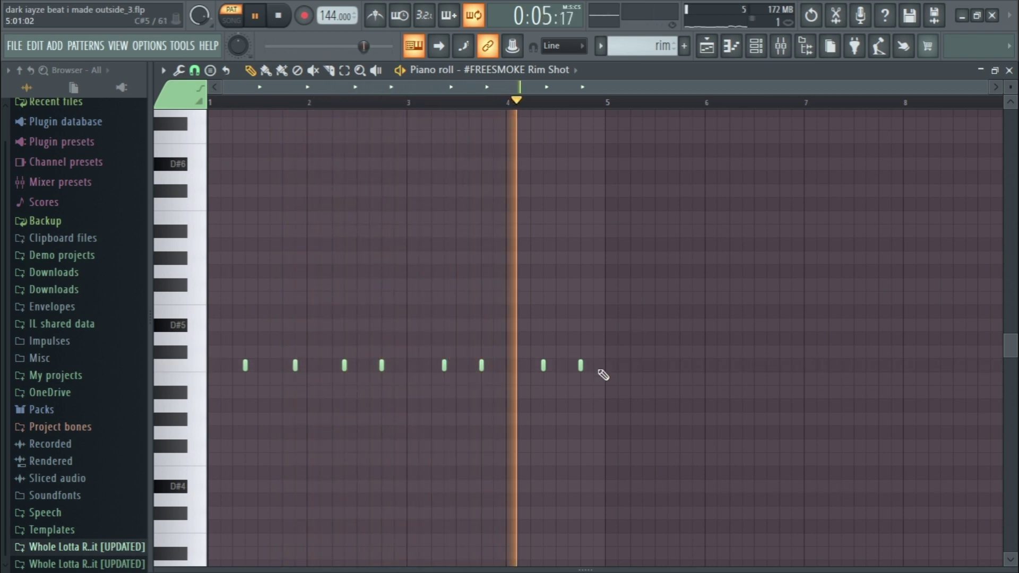
key("space")
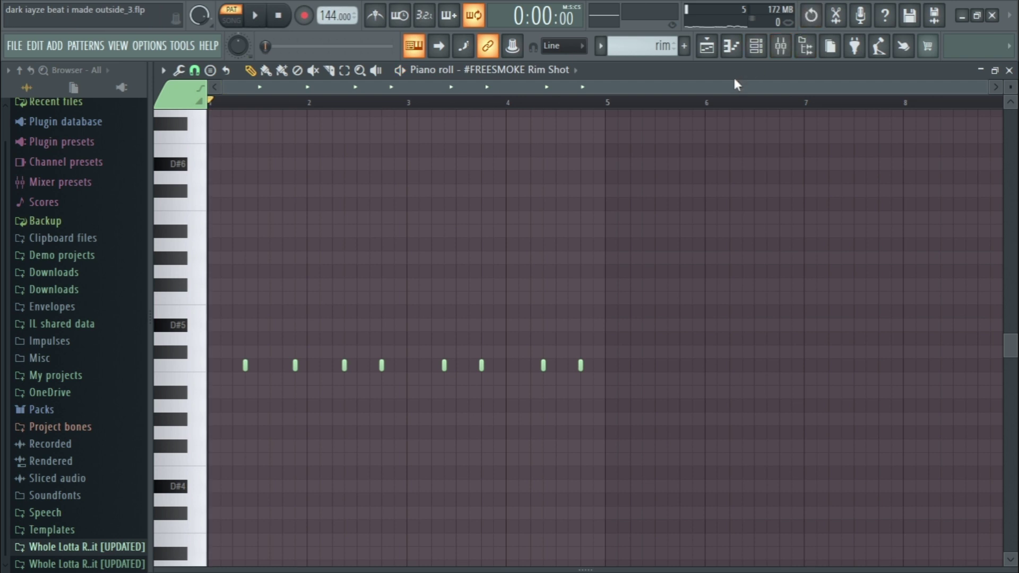
Show the #FREESMOKE Rim Shot sample in its sampler, close it, and play the rim pattern while checking the mixer.
left_click(752, 54)
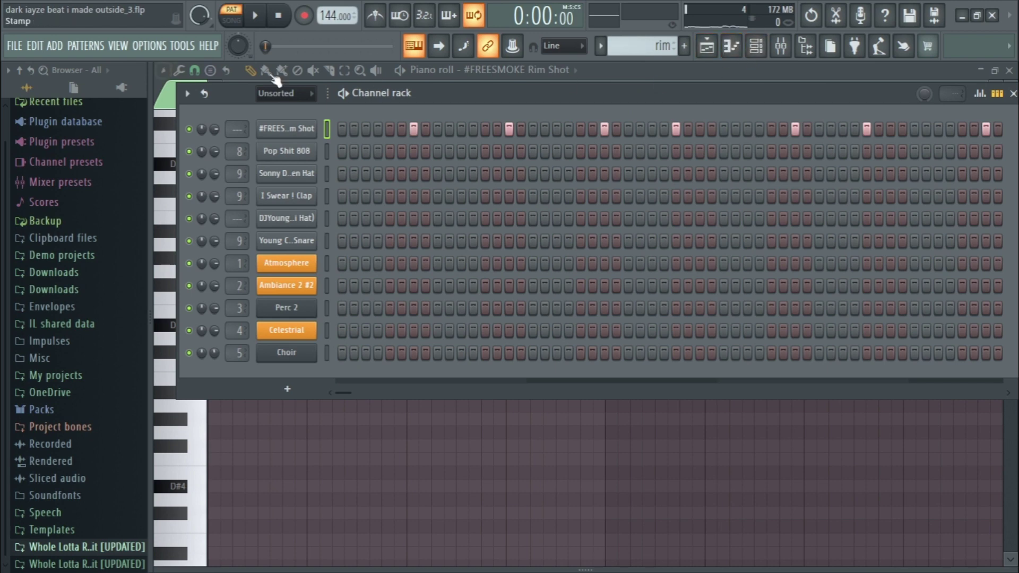
left_click(294, 128)
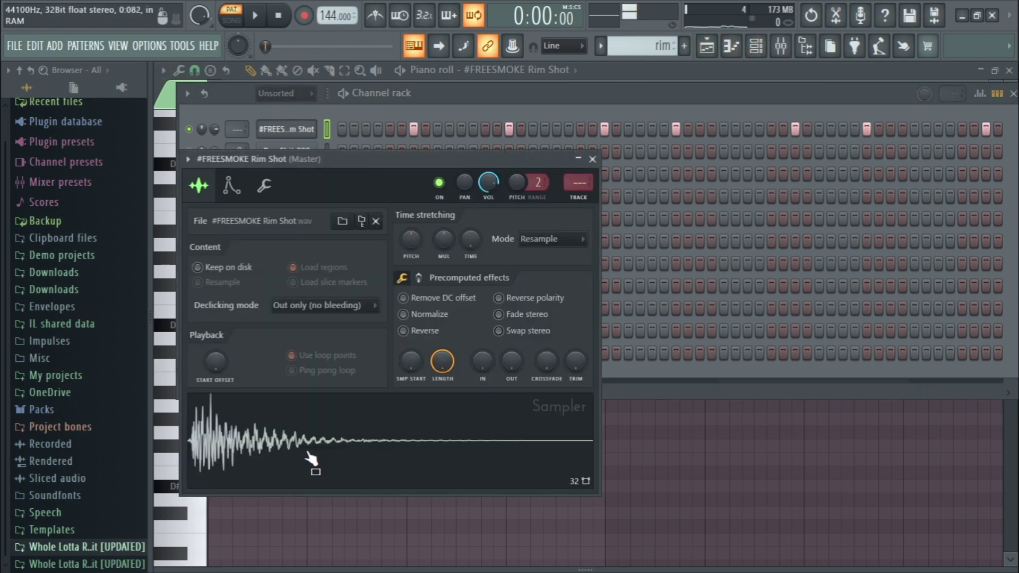
left_click(592, 159)
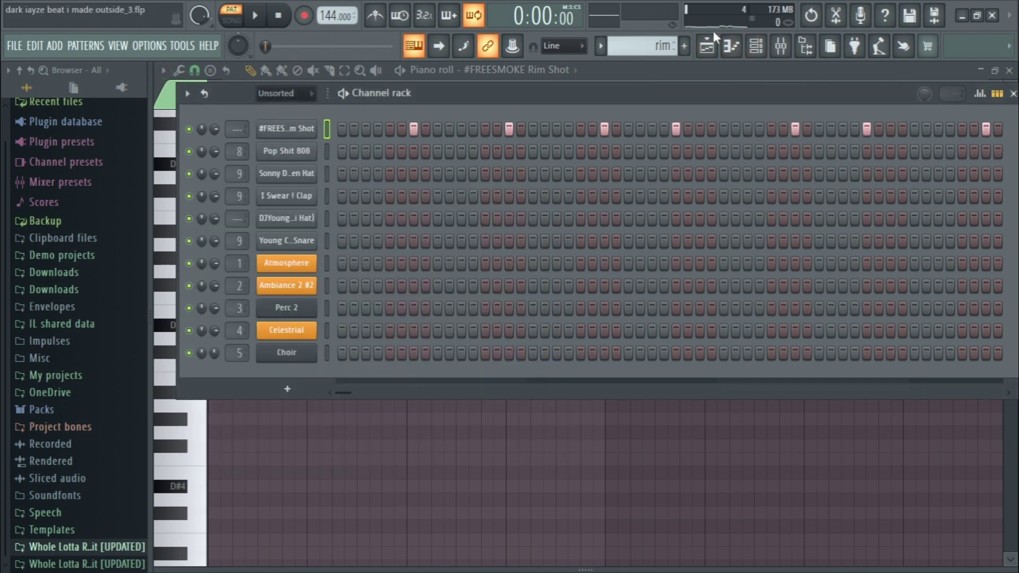
left_click(780, 47)
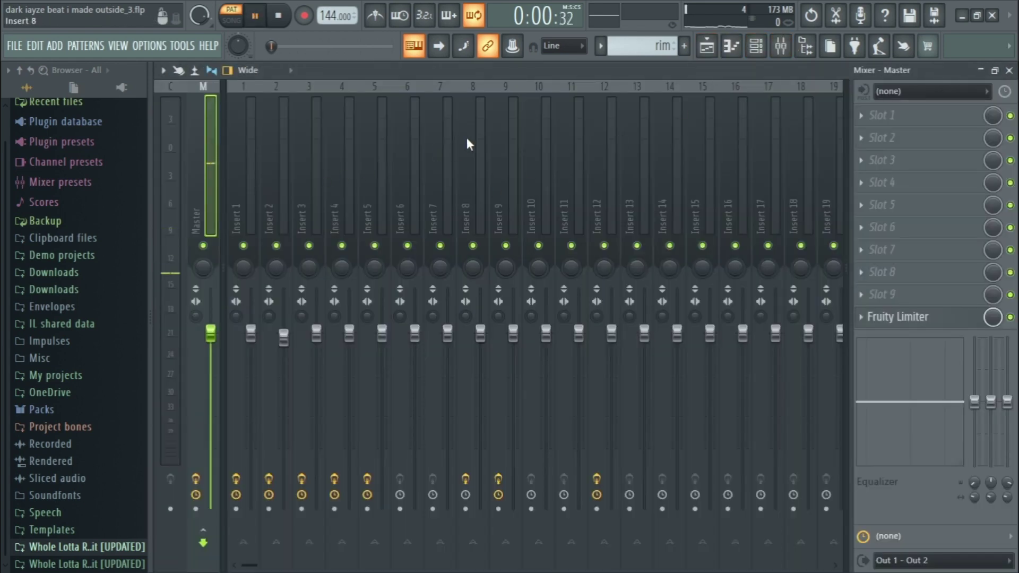
key("space")
Switch to the Young Chop Snare pattern, view its steps in the channel rack, and play it.
left_click(755, 47)
left_click(601, 46)
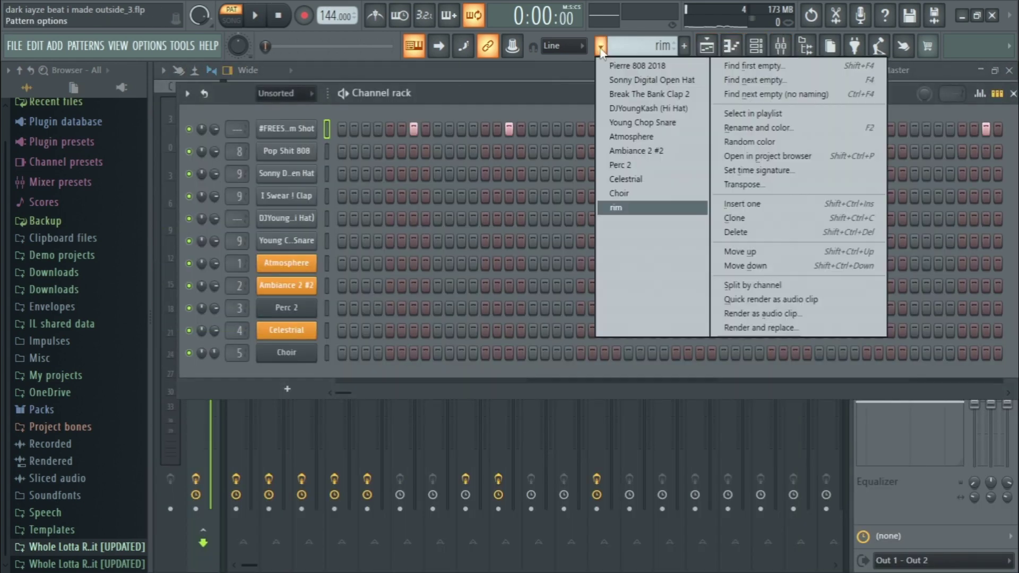
left_click(643, 123)
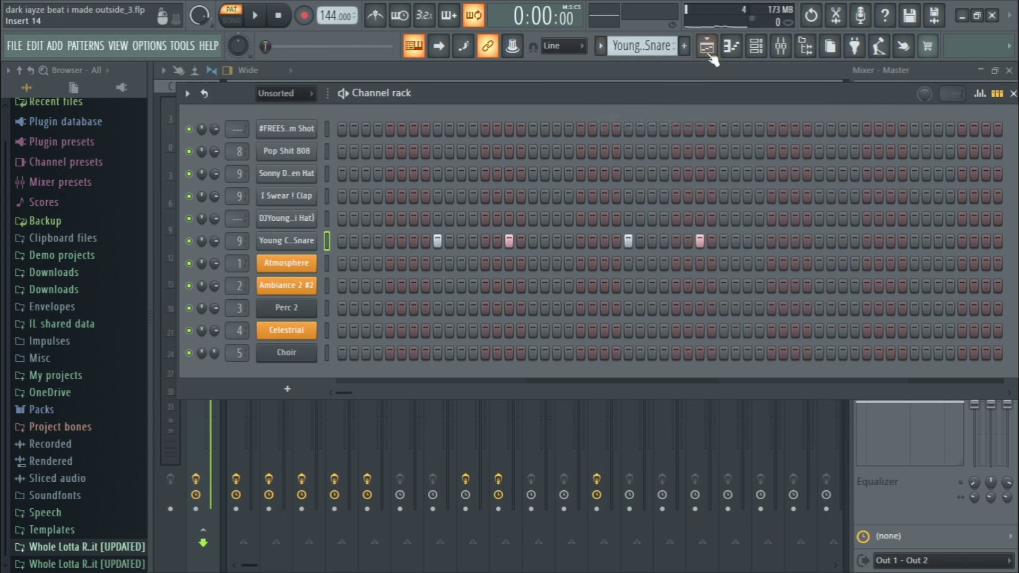
key("space")
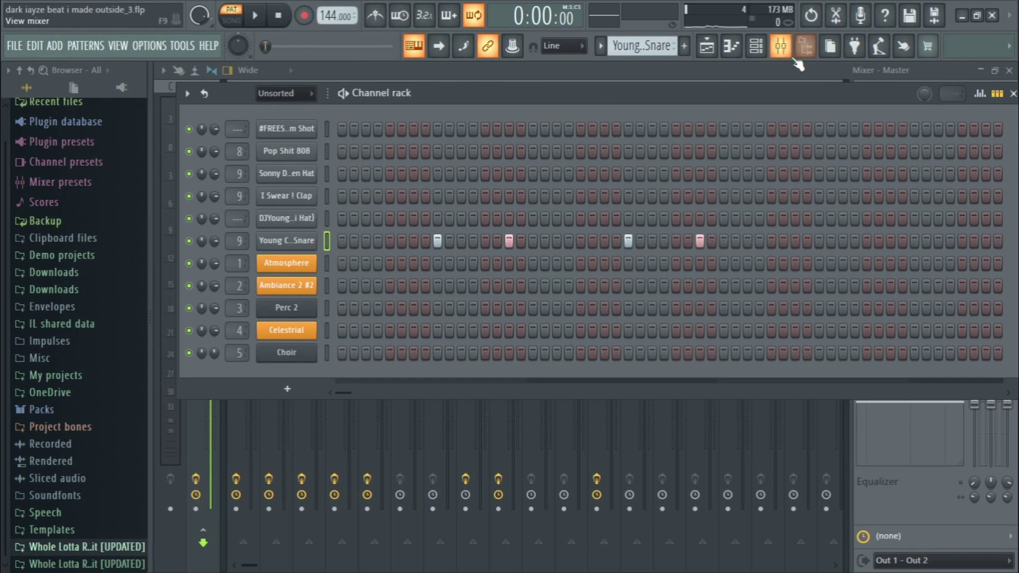
Examine the Fruity parametric EQ 2 high-shelf cut on mixer Insert 9 while playing the snare pattern, and close the equalizer.
left_click(781, 46)
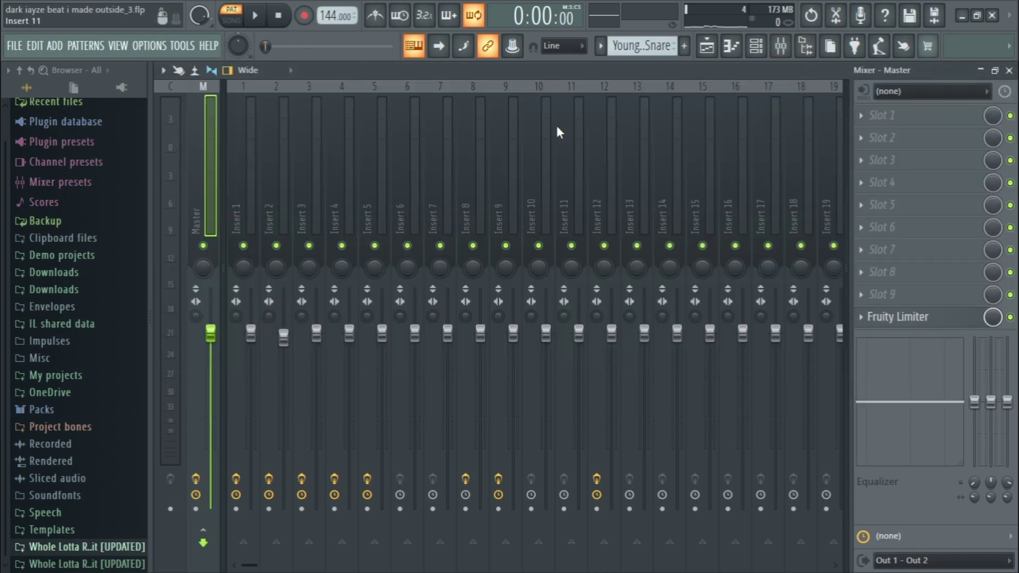
left_click(510, 133)
left_click(904, 127)
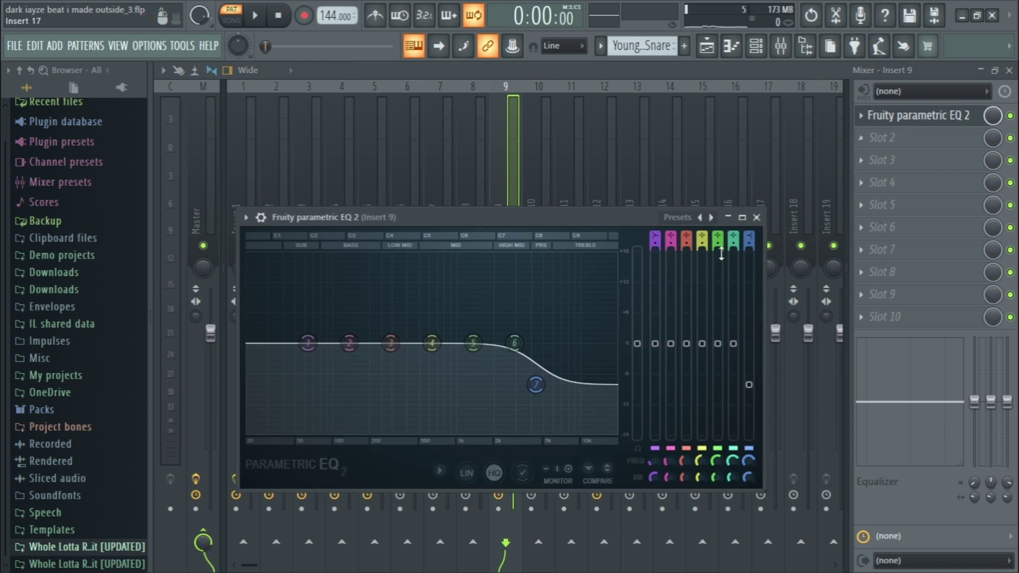
key("space")
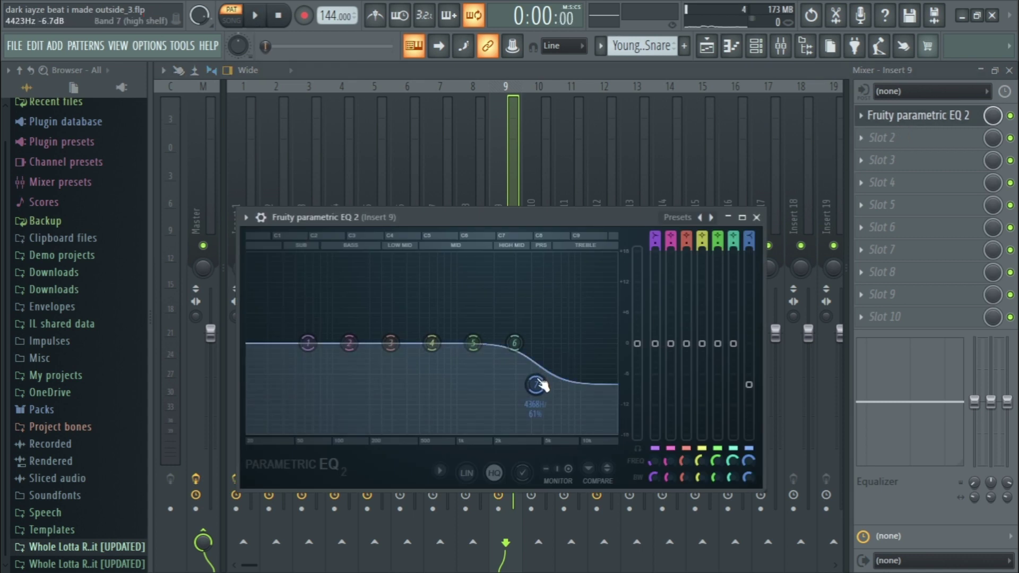
key("space")
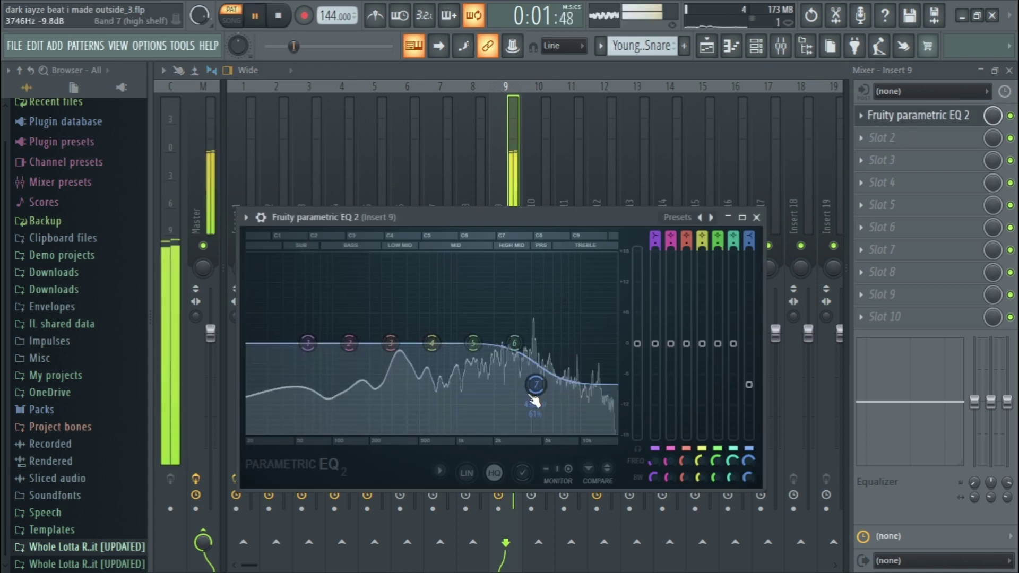
left_click(757, 217)
key("space")
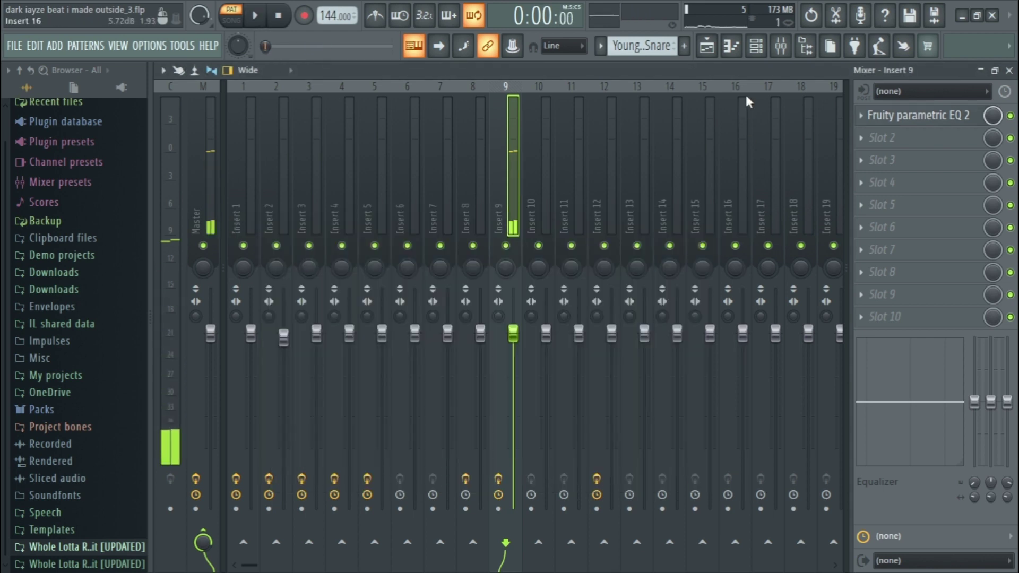
Select the DJYoungKash (Hi Hat) pattern, play it, and look over its steps through to the end in the channel rack.
left_click(757, 50)
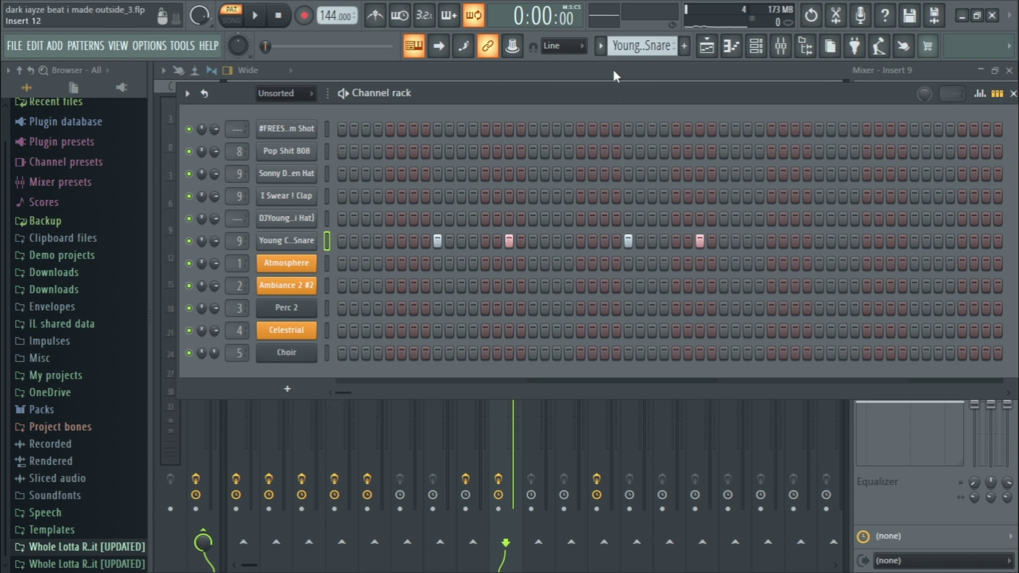
left_click(603, 47)
left_click(619, 106)
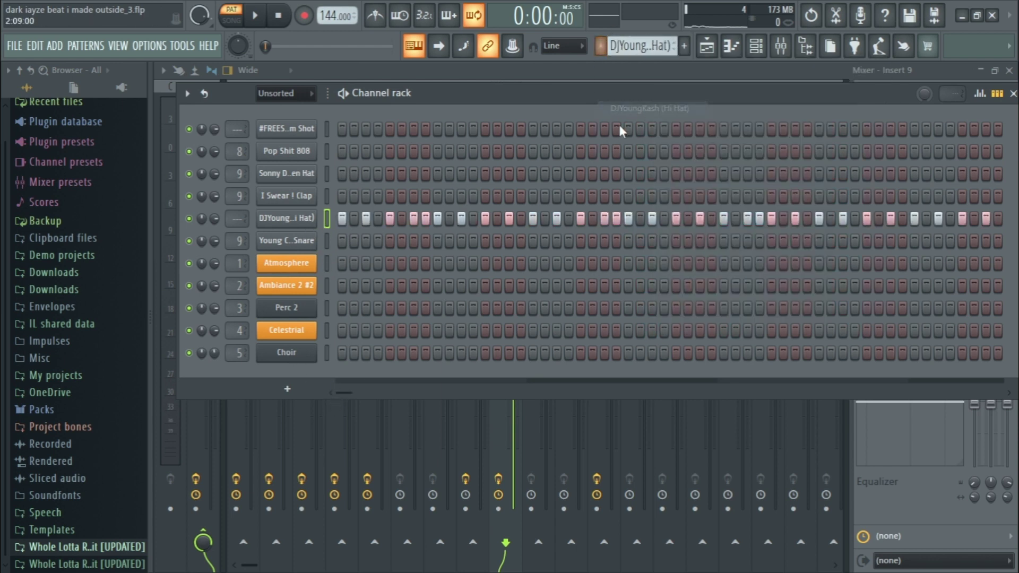
key("space")
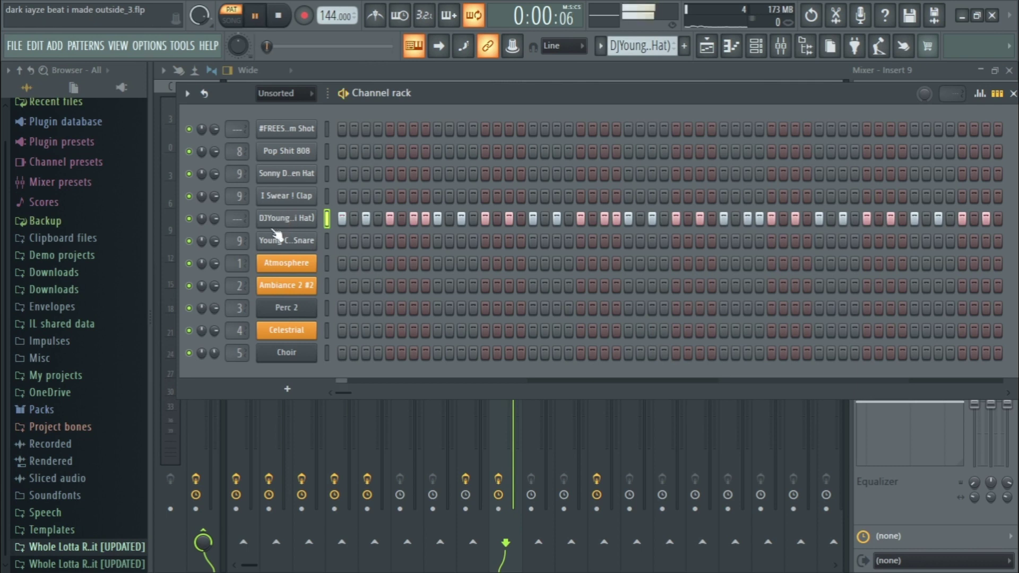
right_click(314, 220)
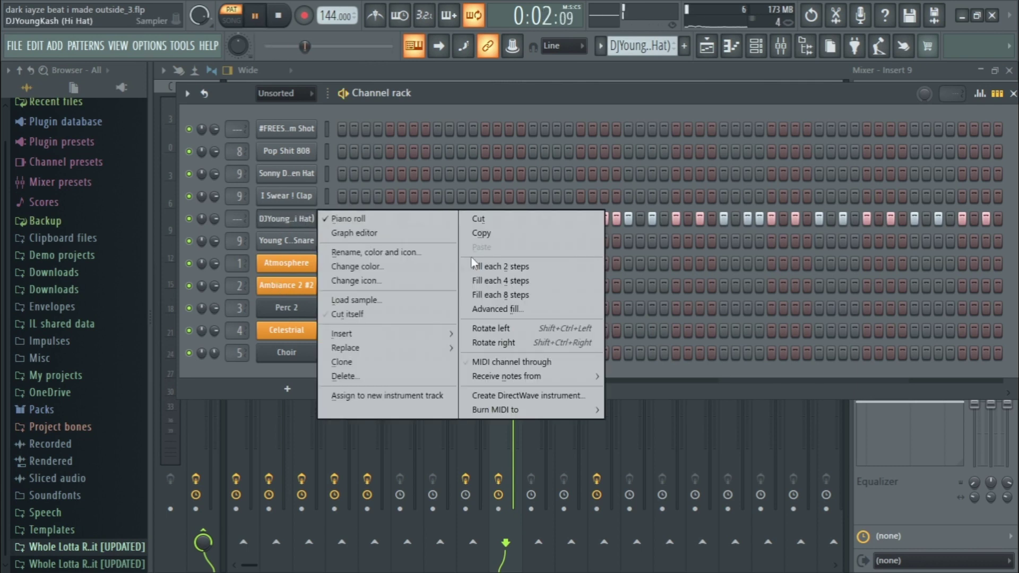
left_click(339, 116)
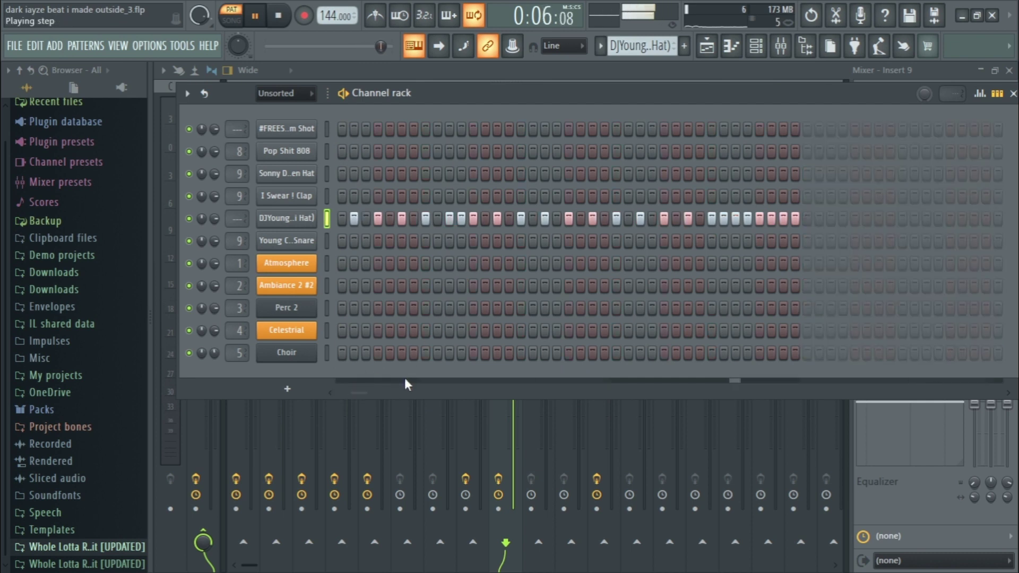
scroll(404, 378, "right", 5)
key("space")
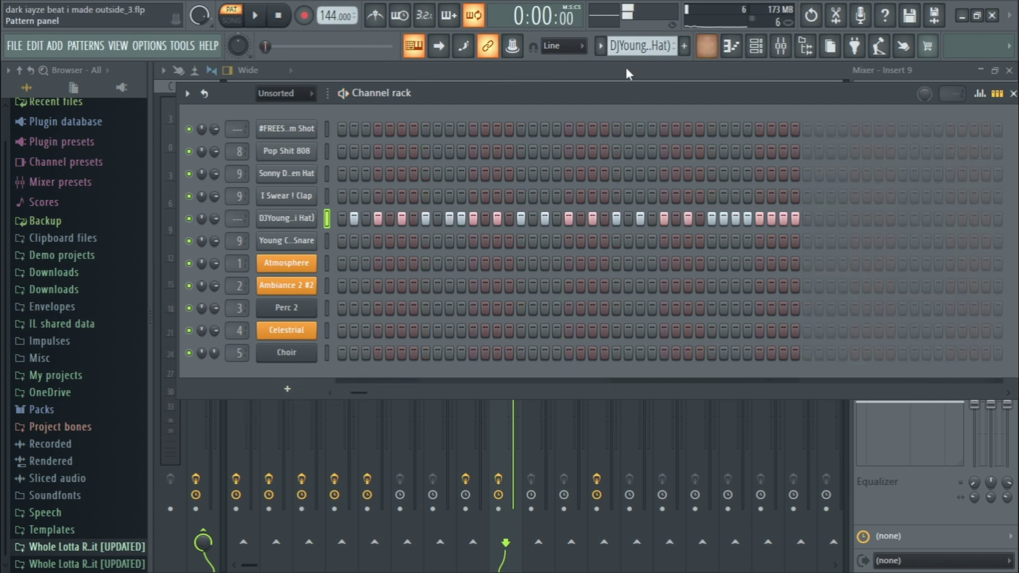
Select the Break The Bank Clap 2 pattern, play it, and look over its clap steps from start to end.
left_click(601, 45)
left_click(617, 94)
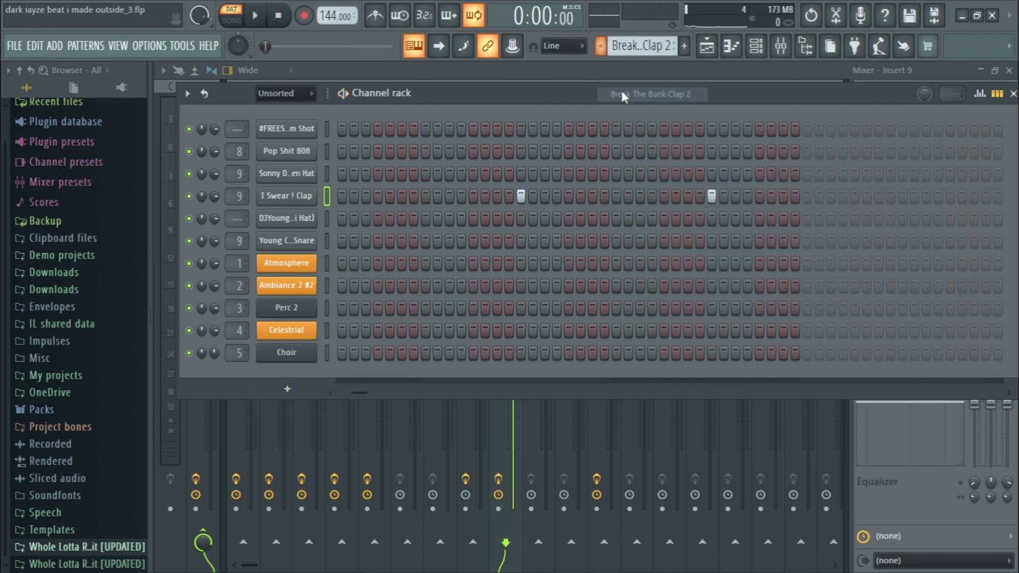
key("space")
left_click_drag(356, 387, 313, 390)
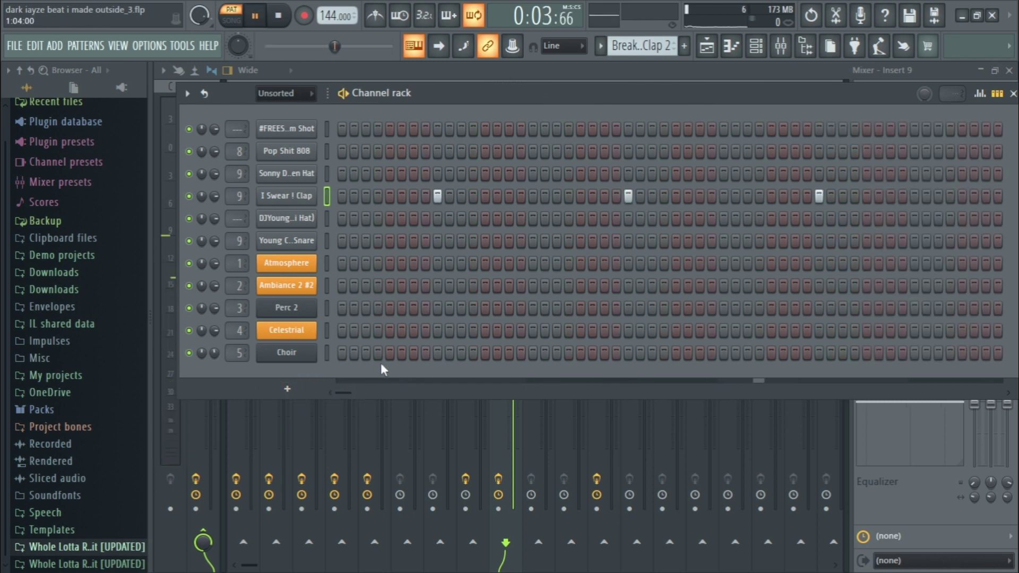
left_click_drag(344, 387, 374, 387)
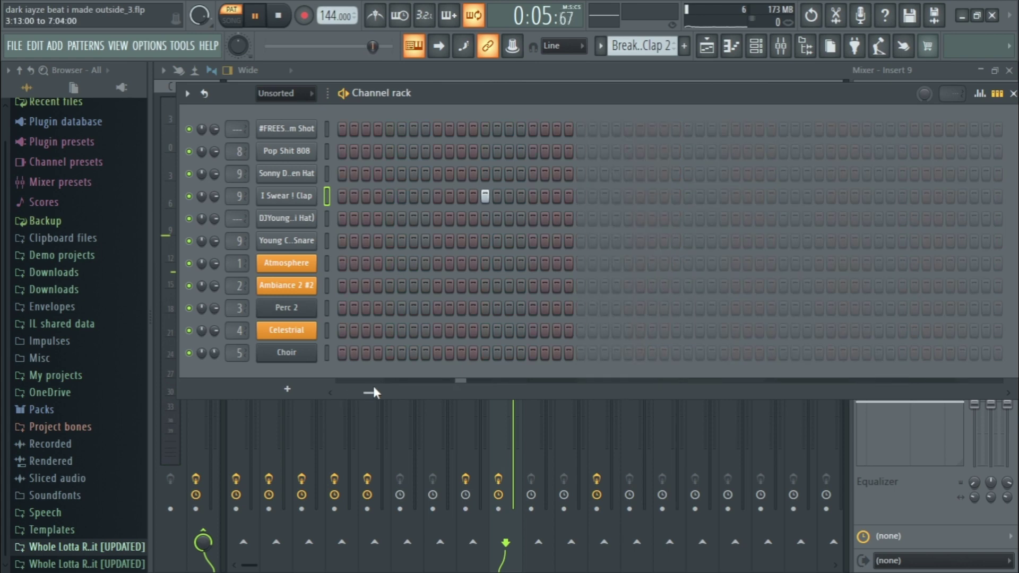
key("space")
Select the Sonny Digital Open Hat pattern, play it, and look over its steps in the channel rack.
left_click(601, 45)
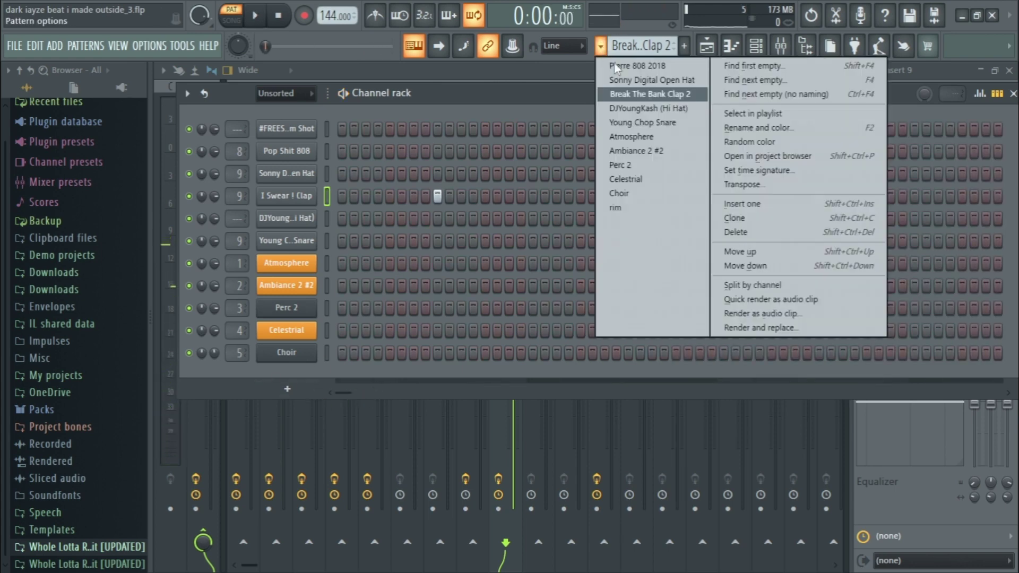
left_click(636, 80)
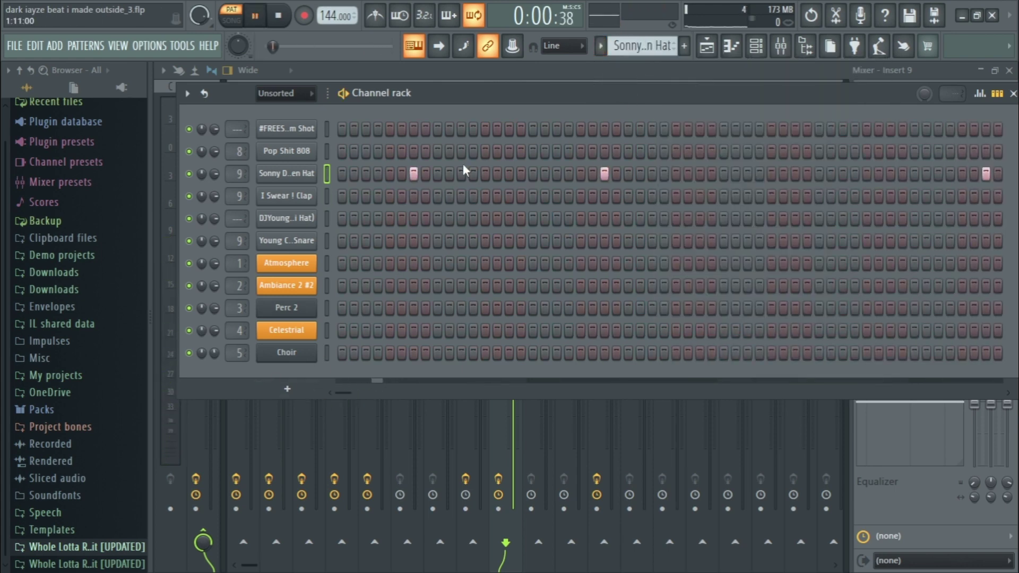
key("space")
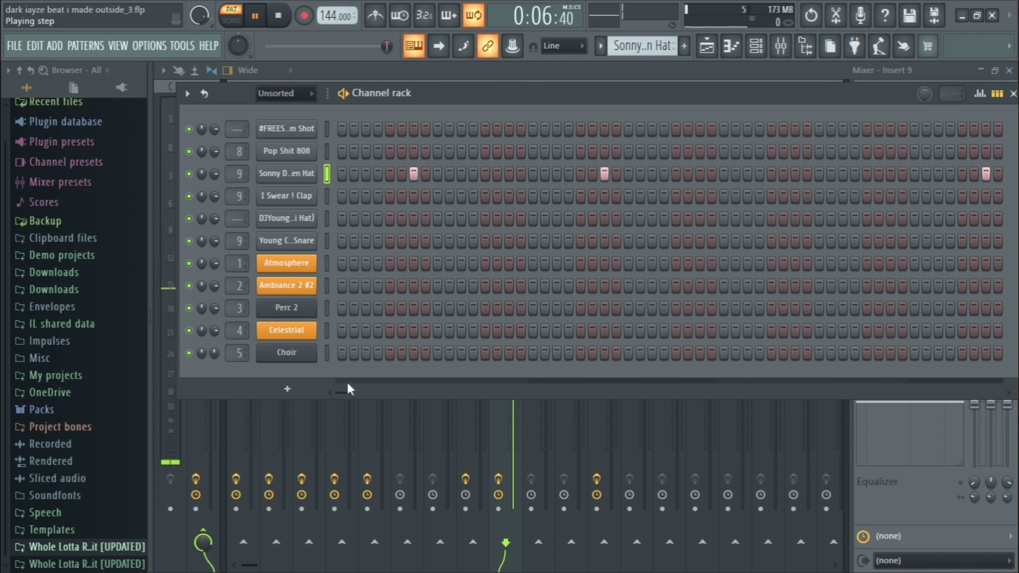
key("space")
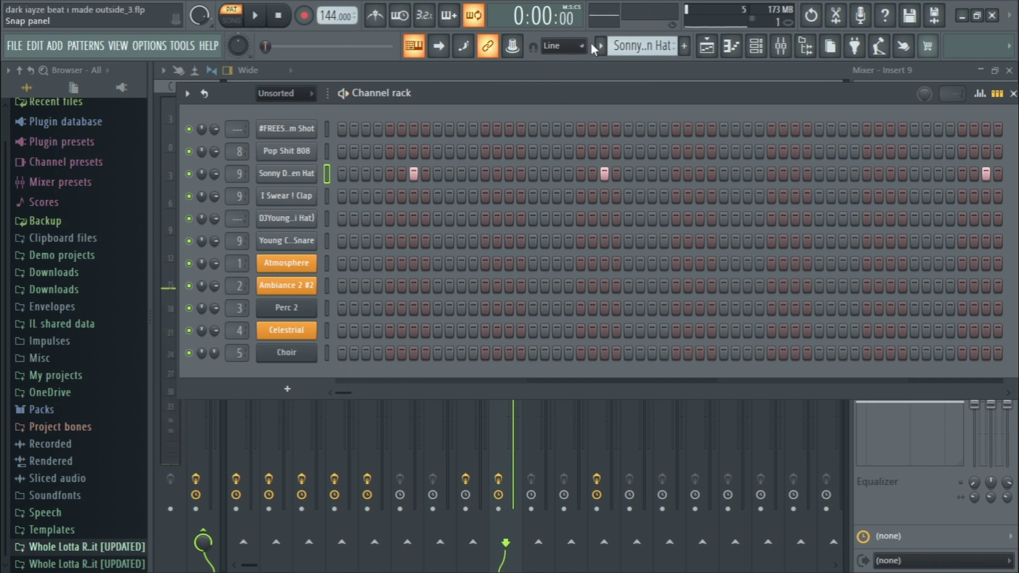
Switch to the Pierre 808 2018 pattern and show its Pop Shit 808 notes in the piano roll.
left_click(602, 46)
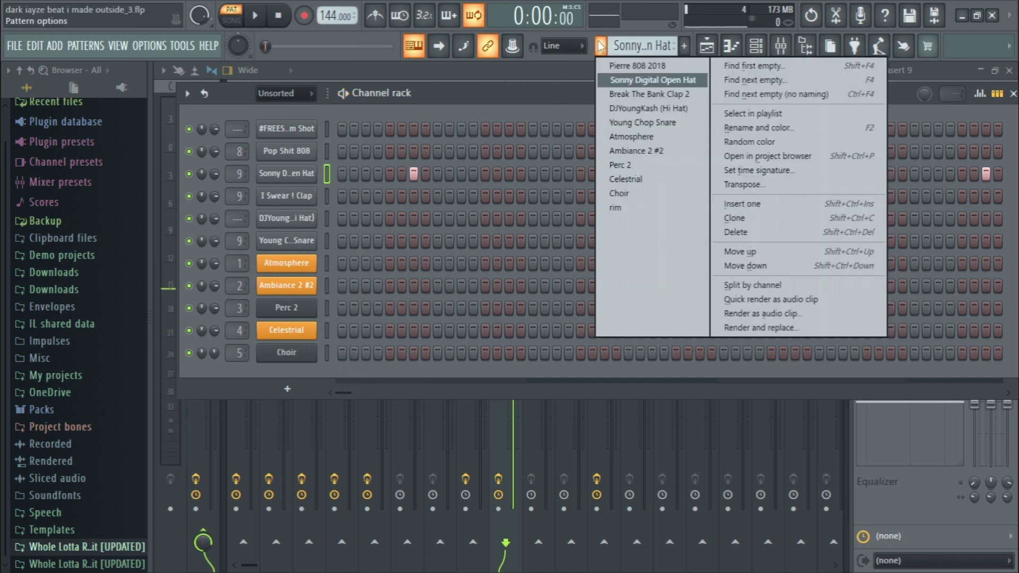
left_click(614, 66)
left_click(740, 52)
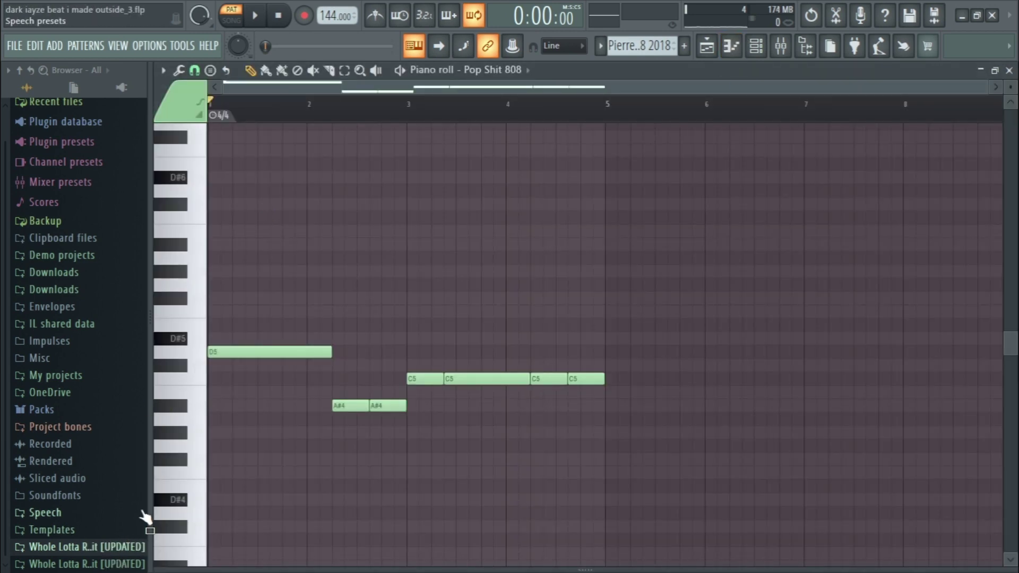
Find the Pop Shit 808 sample under #3 Pop Shit in the browser's Whole Lotta [UPDATED] kit and preview it.
left_click(133, 550)
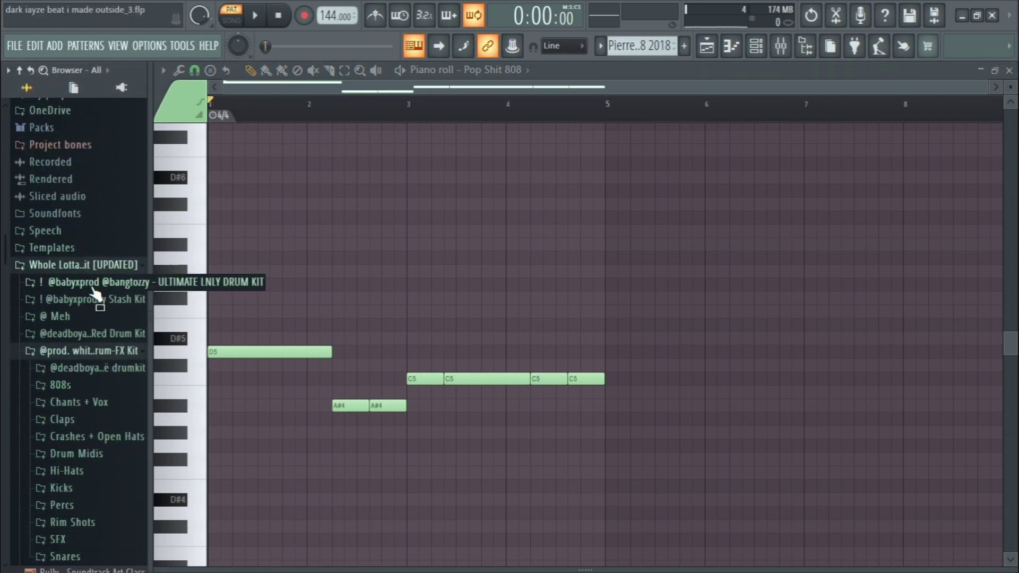
left_click(94, 291)
left_click(99, 327)
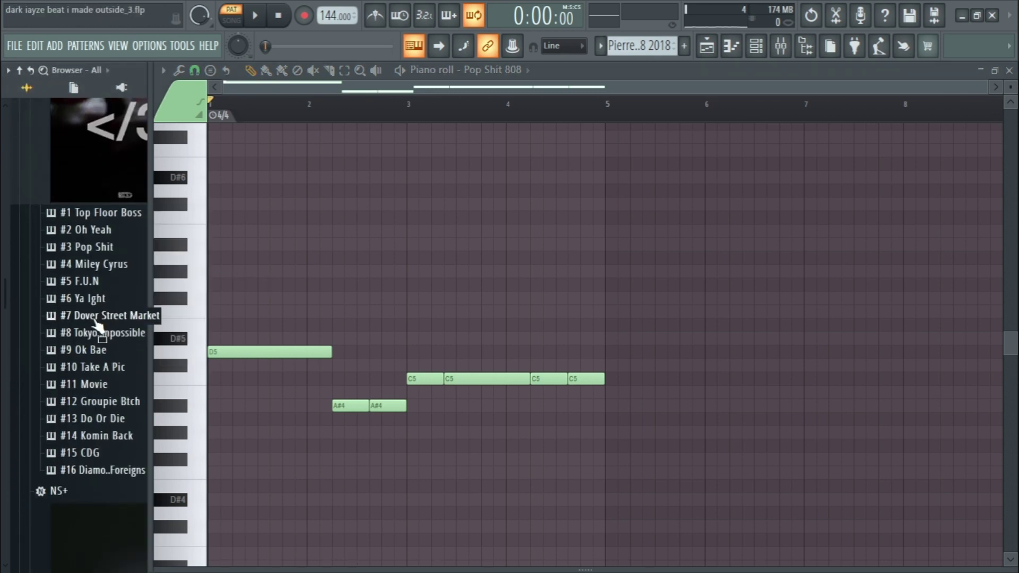
left_click(96, 250)
left_click(100, 265)
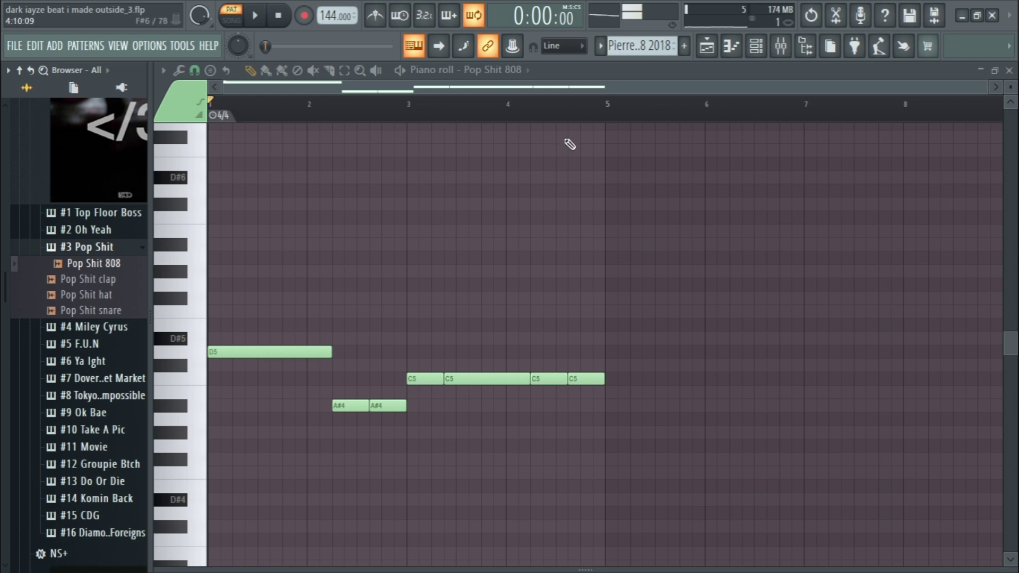
Play the Pierre 808 2018 pattern and examine the Fruity soft clipper and Fruity Blood Overdrive effects on mixer Insert 8.
key("space")
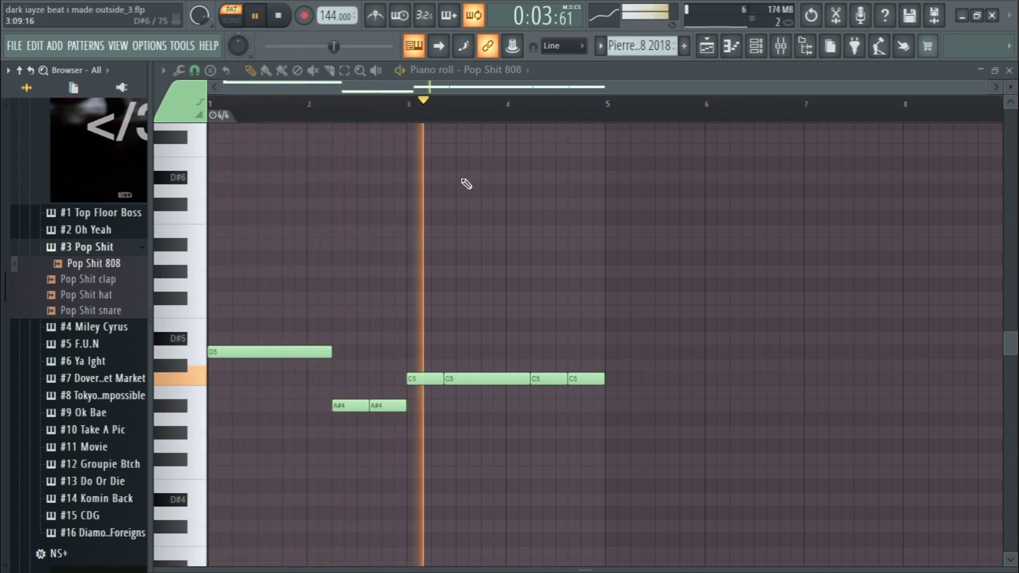
left_click(756, 52)
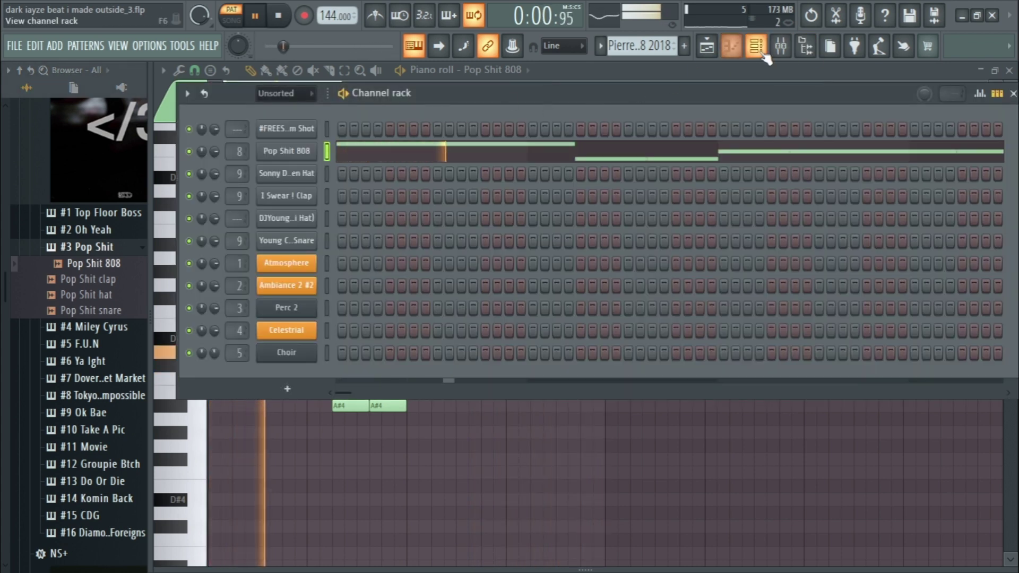
left_click(757, 46)
left_click(780, 46)
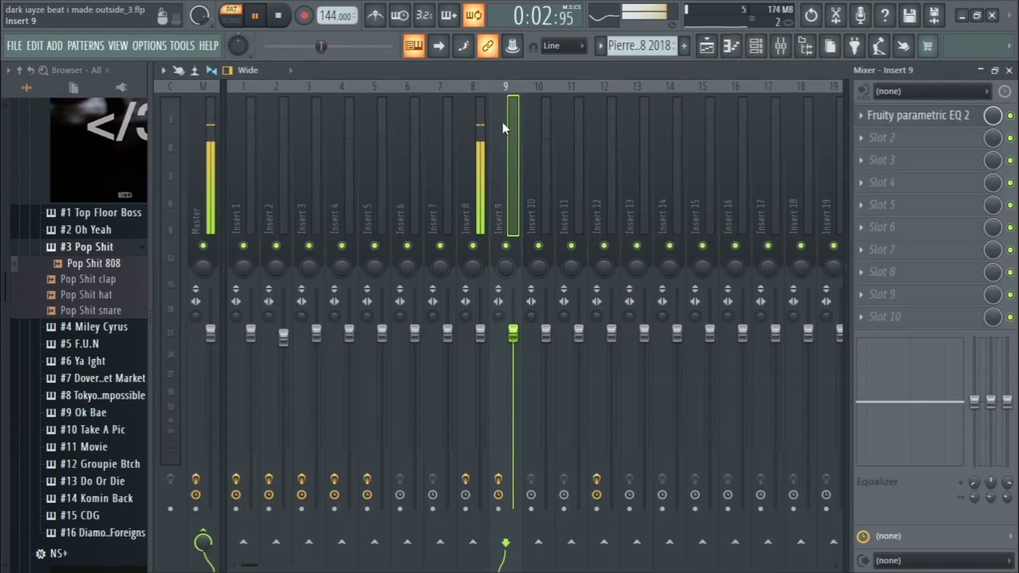
left_click(486, 125)
left_click(918, 116)
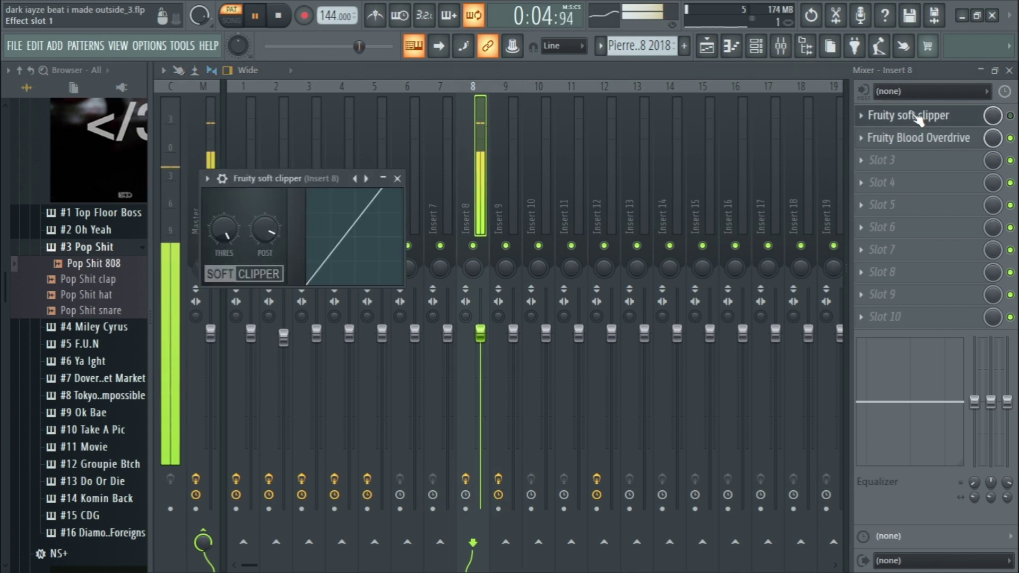
left_click(910, 137)
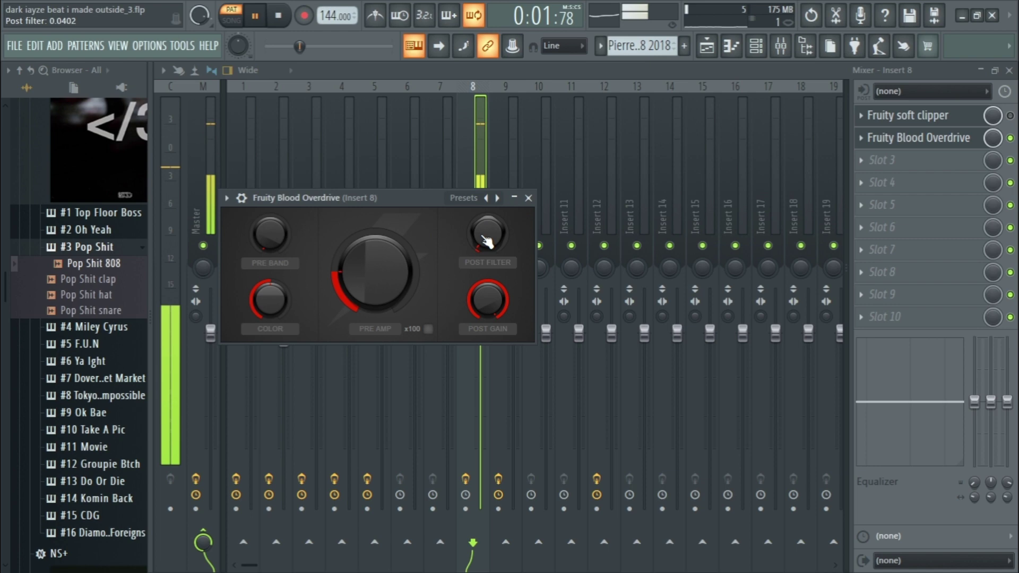
Close the Fruity Blood Overdrive effect and the mixer, stop playback, and bring up the playlist arrangement.
left_click(528, 198)
left_click(702, 51)
key("space")
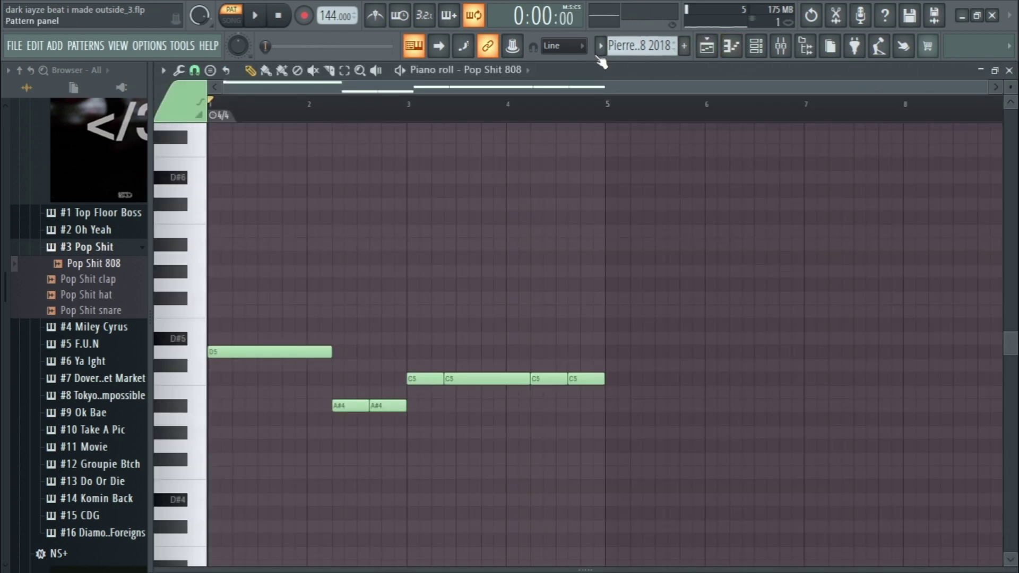
left_click(601, 46)
left_click(568, 65)
left_click(707, 49)
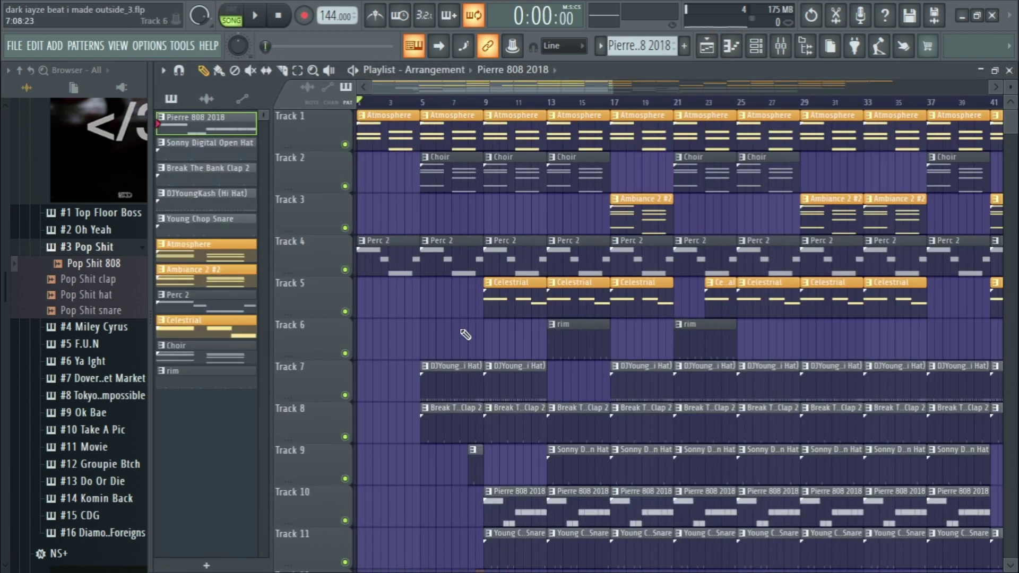
List the project's audio clips beside the playlist and inspect the Triple Storm and Pierre Stomp samples and their settings.
left_click(206, 99)
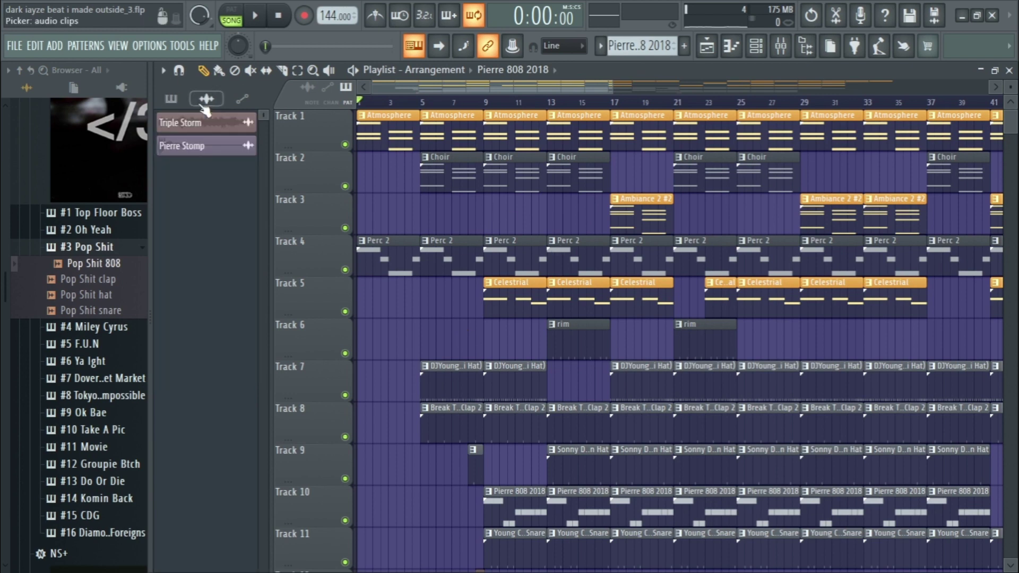
left_click(198, 132)
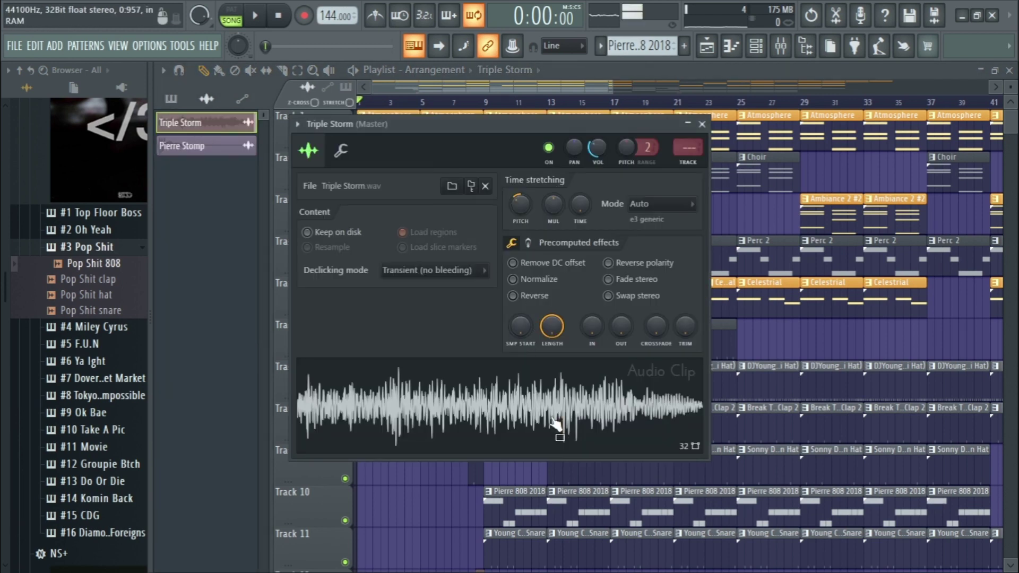
left_click(223, 147)
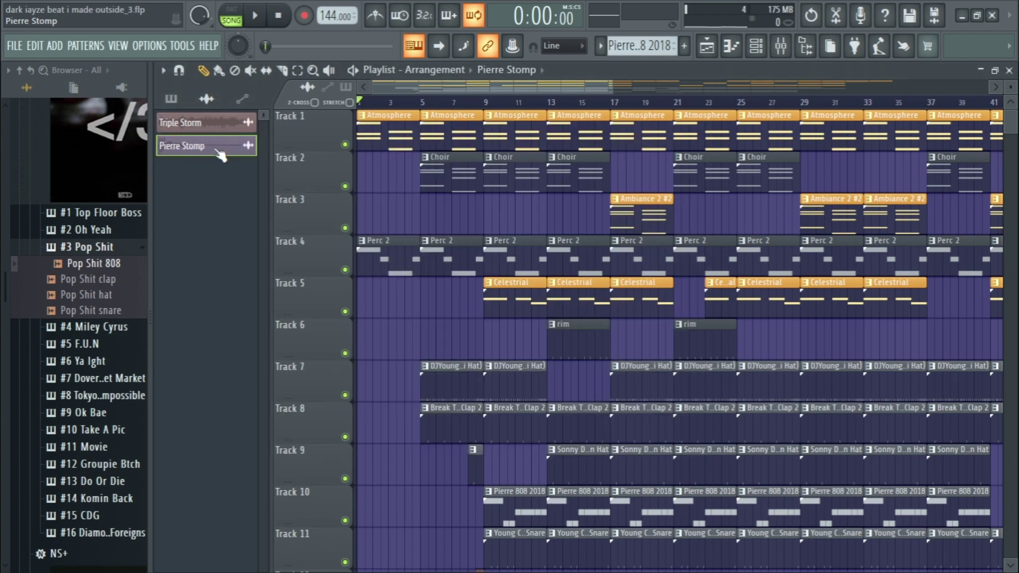
left_click(220, 152)
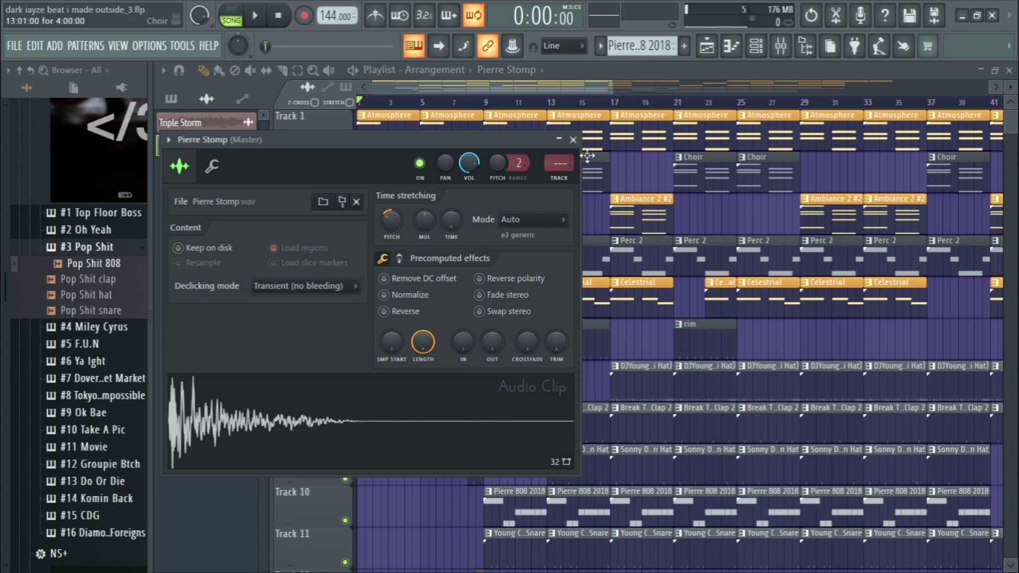
left_click(573, 140)
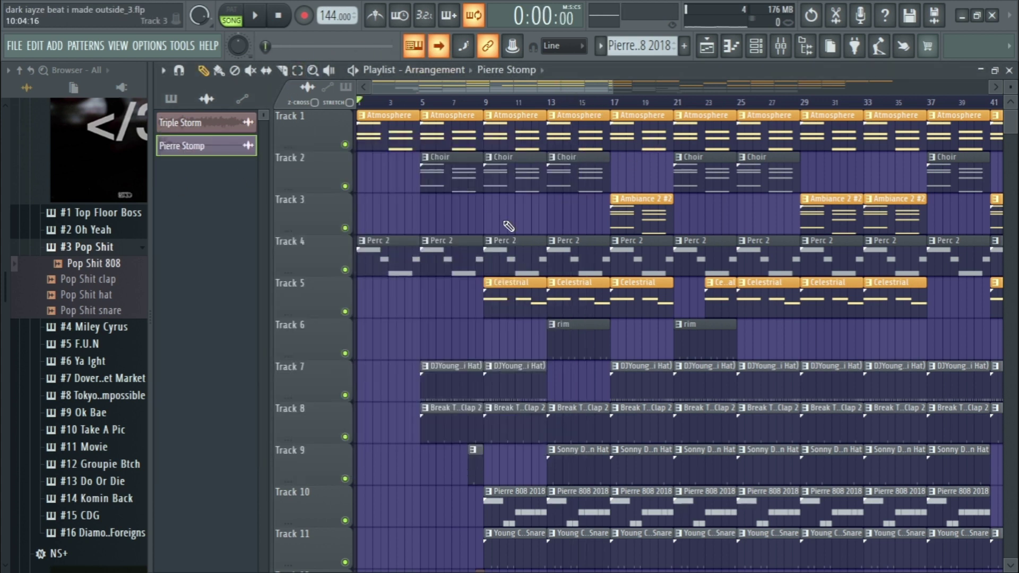
scroll(508, 226, "up", 4)
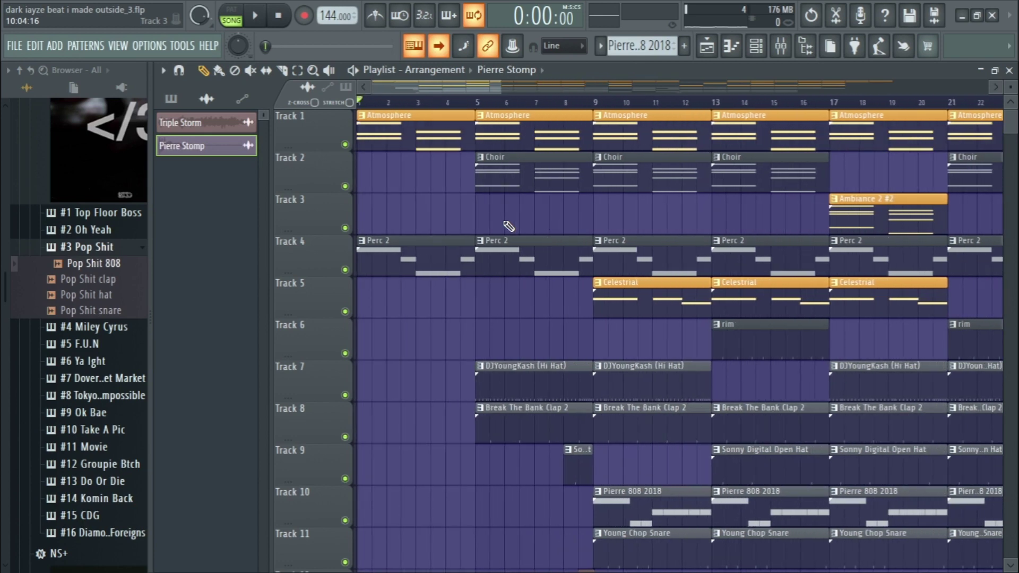
left_click(509, 226)
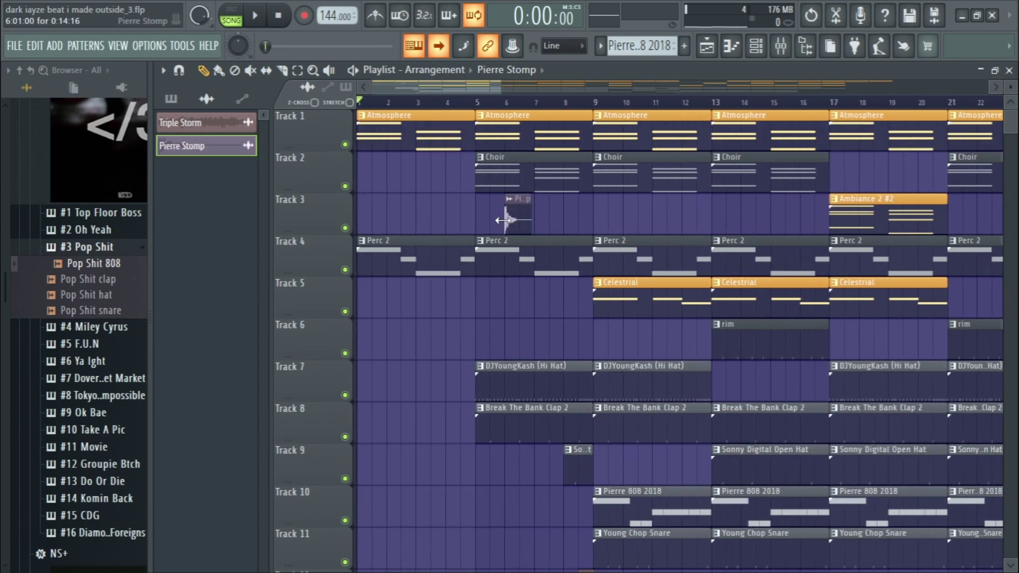
right_click(526, 212)
Play the whole song from the start and follow the arrangement of its tracks along the playlist timeline.
key("space")
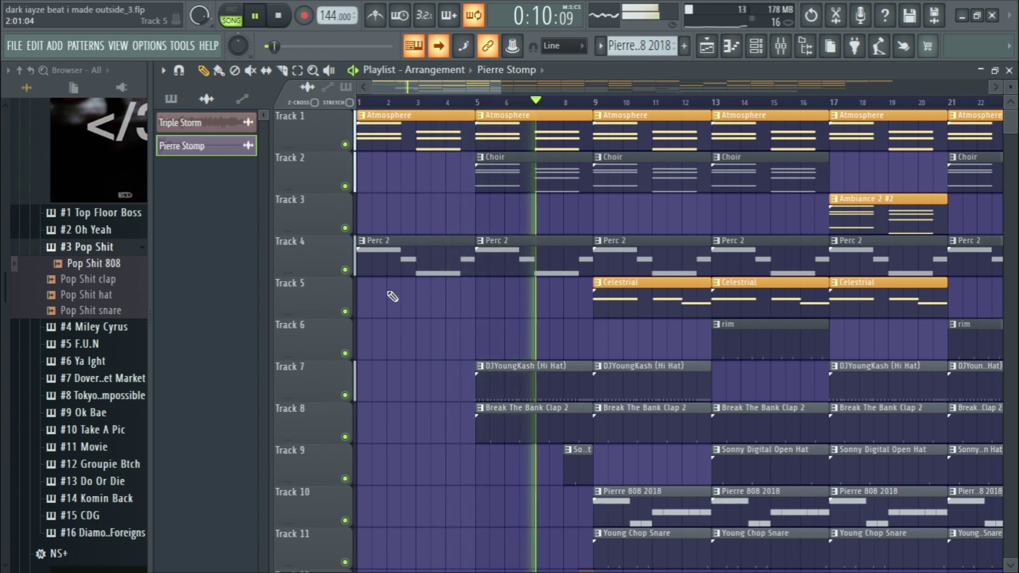
scroll(544, 347, "right", 3)
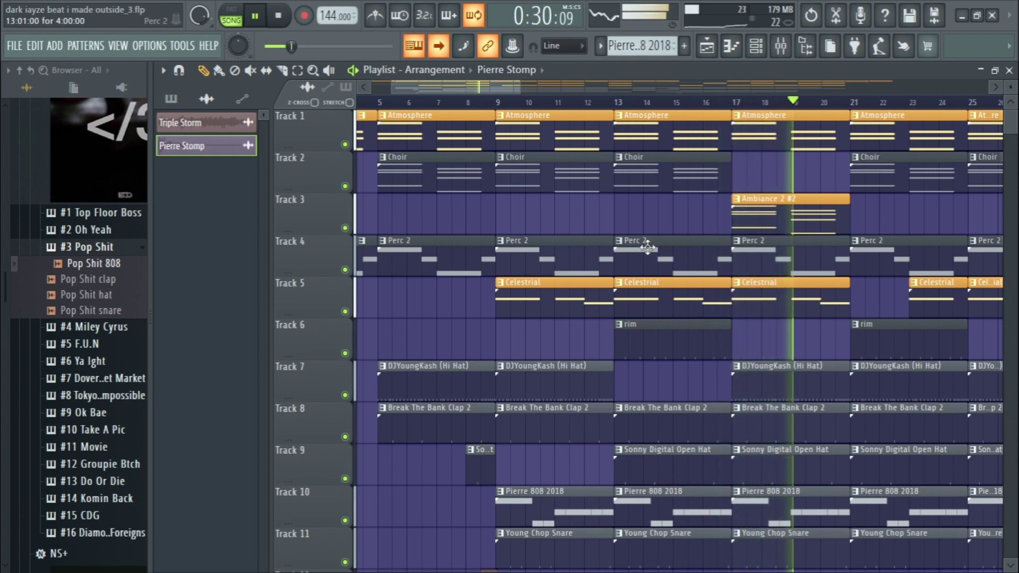
scroll(670, 291, "down", 2)
scroll(670, 291, "up", 2)
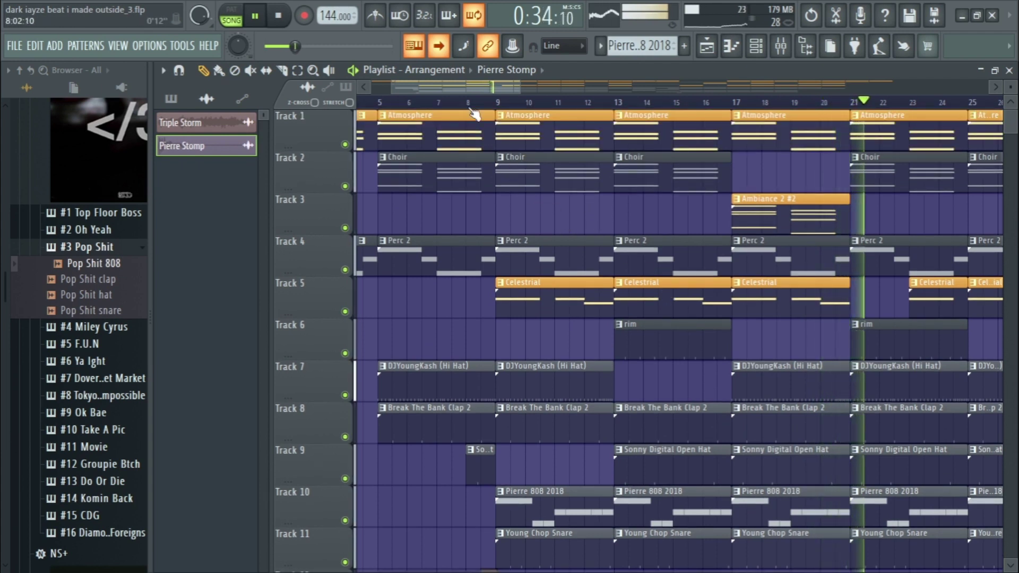
left_click_drag(462, 91, 486, 88)
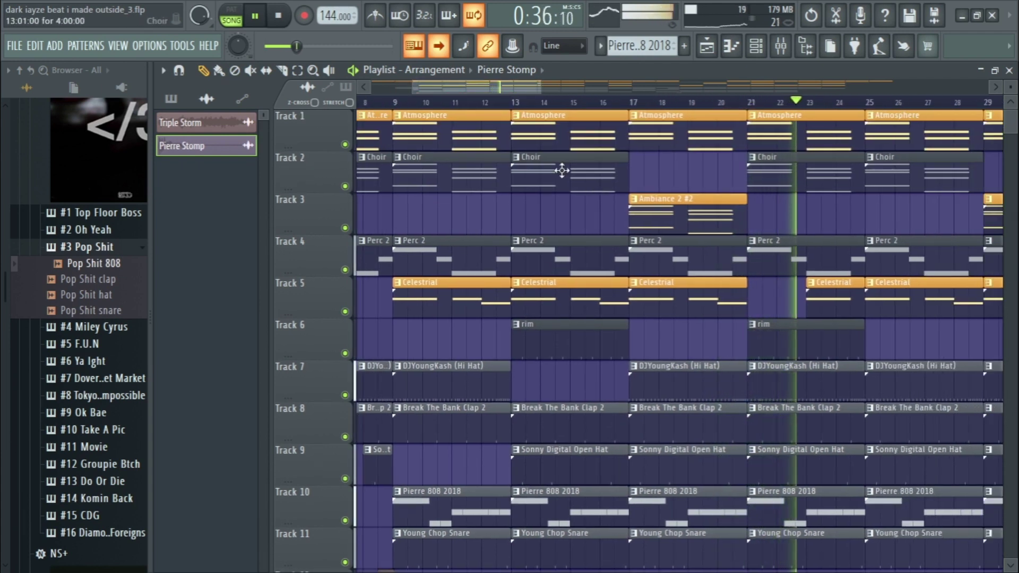
scroll(562, 169, "down", 2)
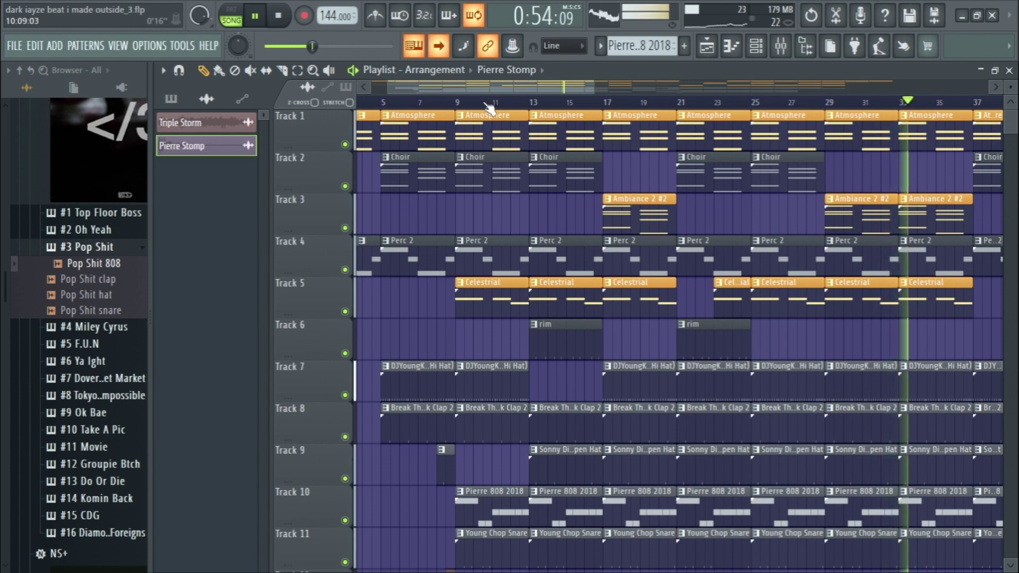
left_click(442, 47)
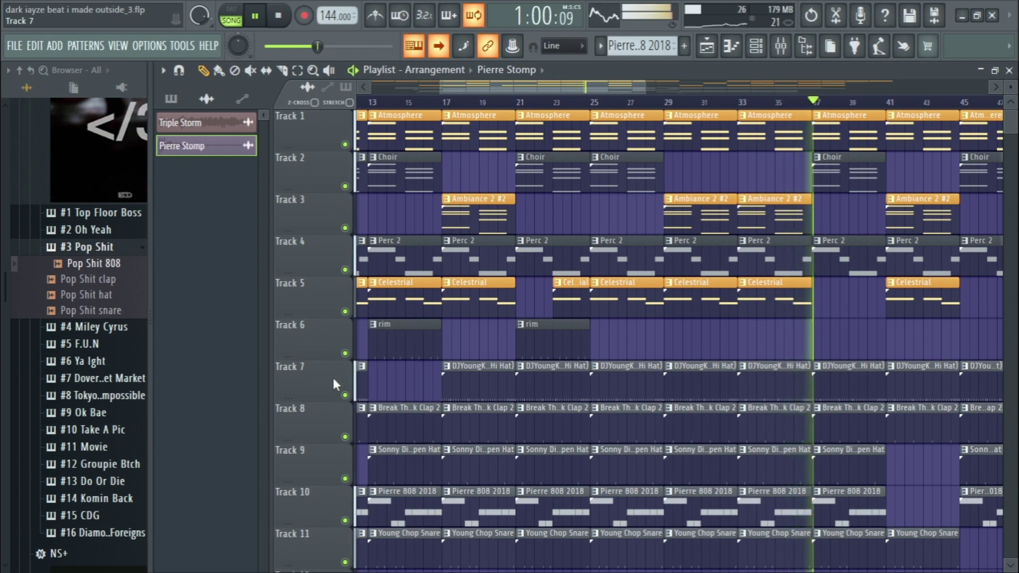
Assign the empty Track 13 as an instrument track using the Fruity Dance visual plugin.
scroll(316, 377, "down", 1)
scroll(317, 371, "down", 2)
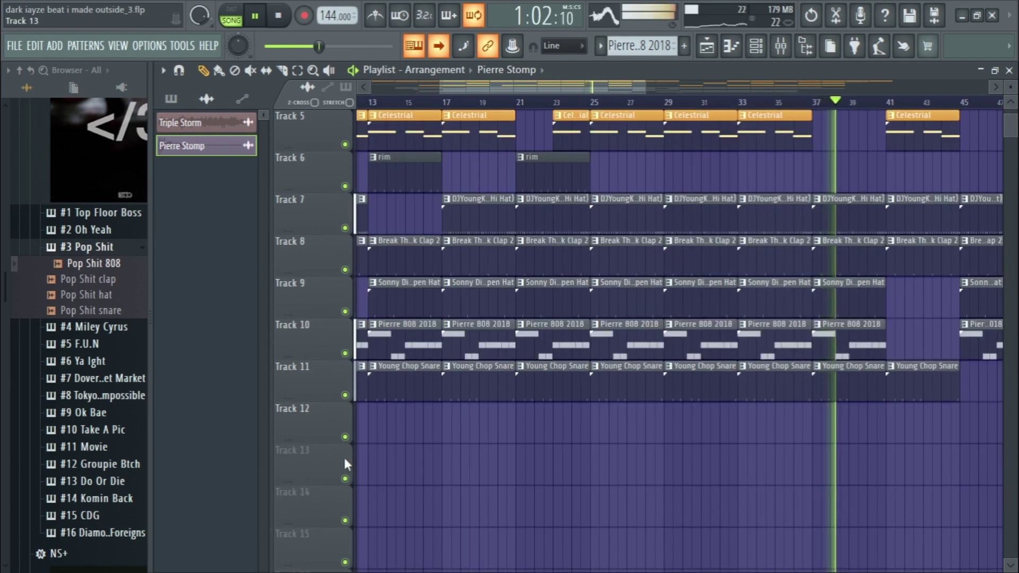
right_click(344, 458)
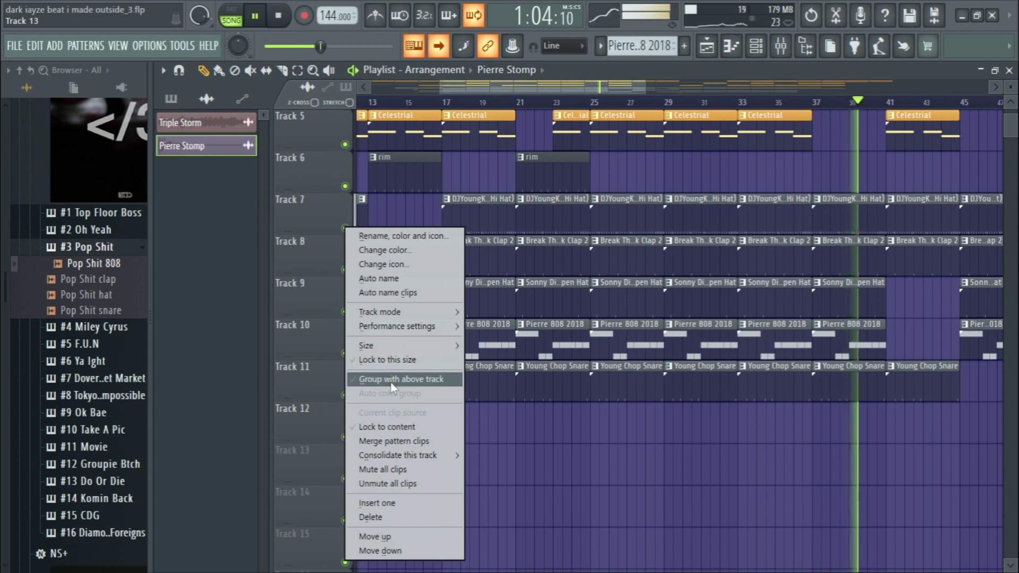
mouse_move(422, 314)
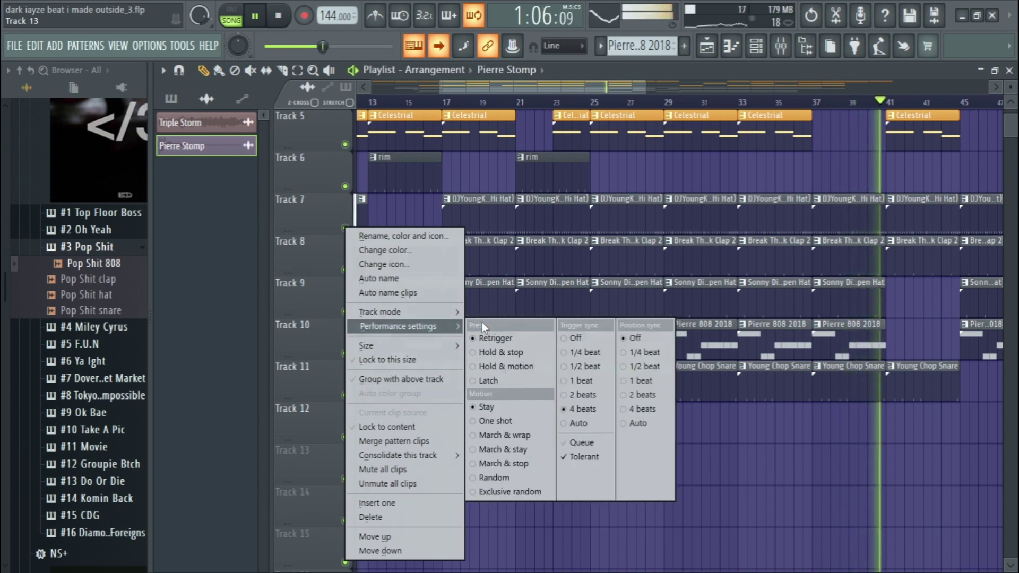
mouse_move(508, 343)
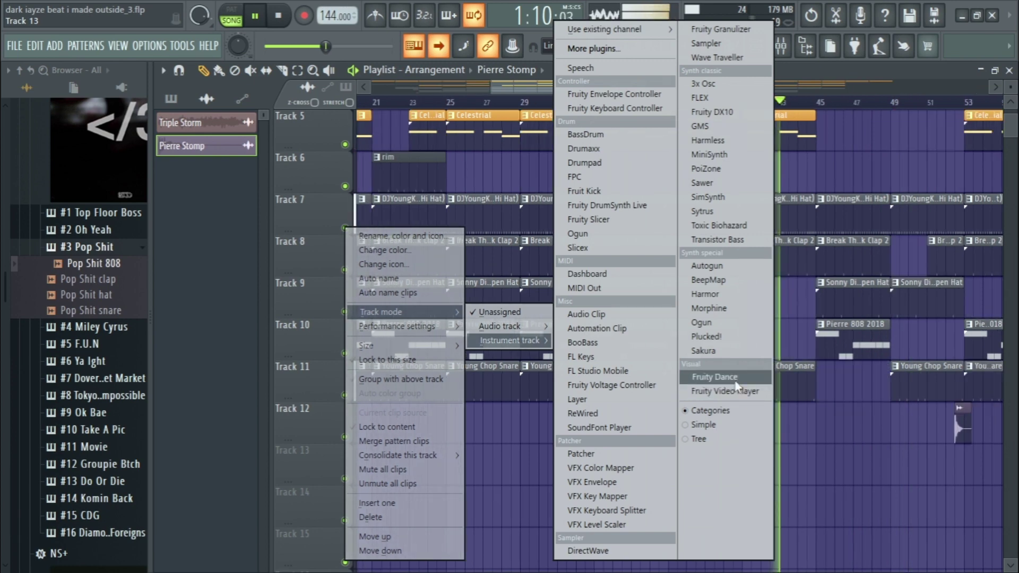
left_click(737, 377)
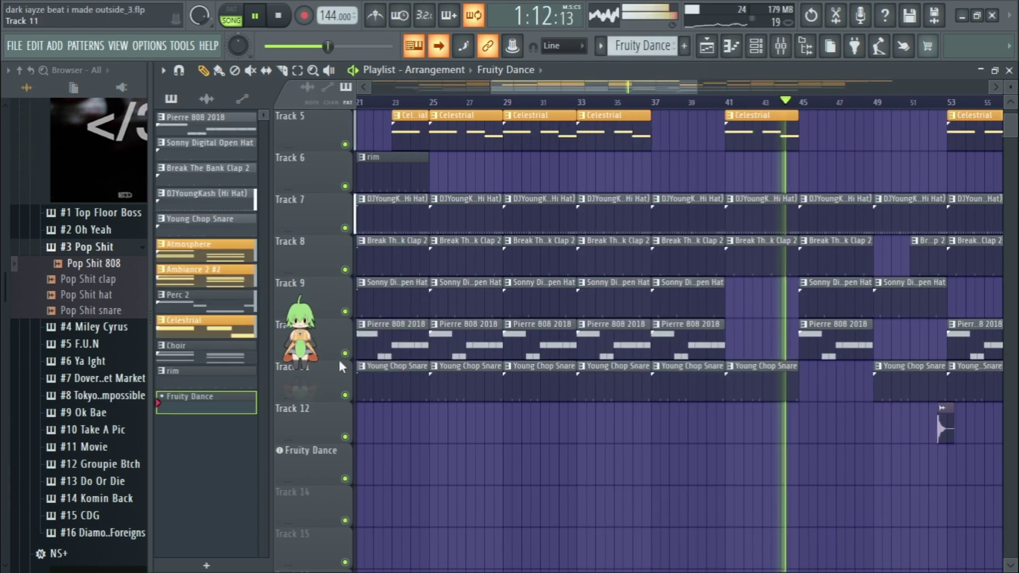
Open the Fruity Dance settings, try the Freestyle, Zombie and Zitabata dance moves, and settle on Dervish.
right_click(312, 339)
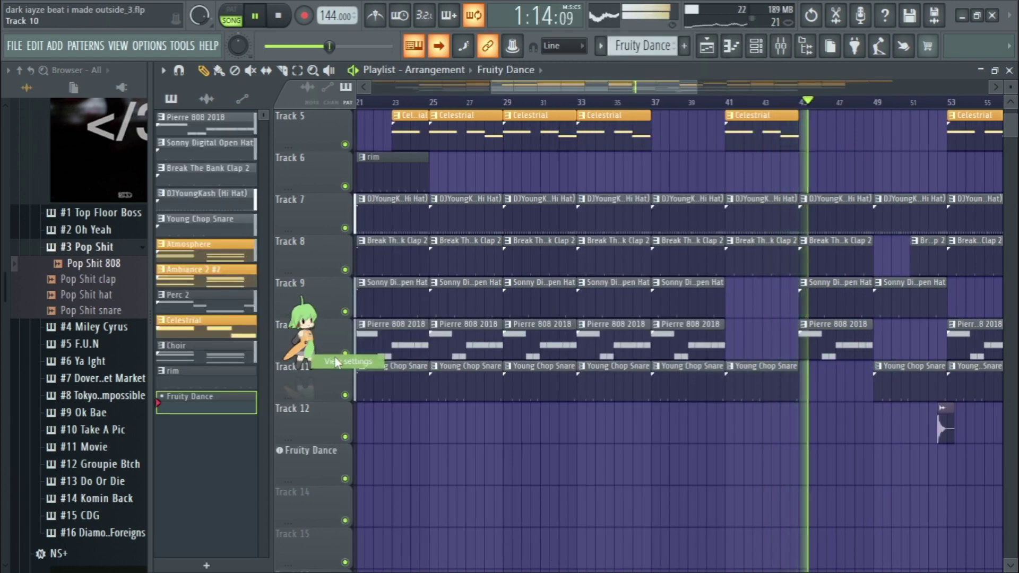
left_click(345, 361)
left_click(387, 212)
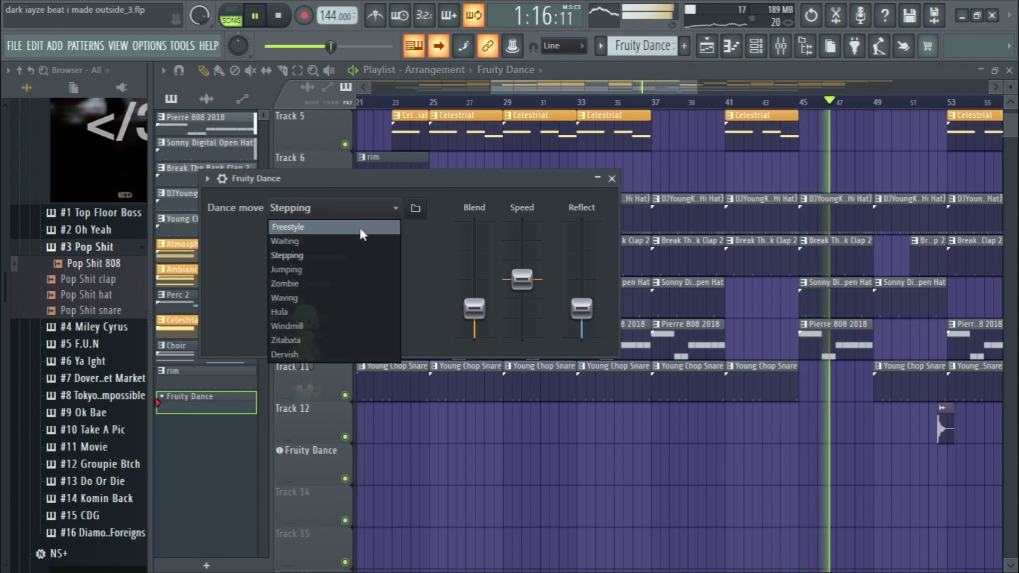
left_click(360, 228)
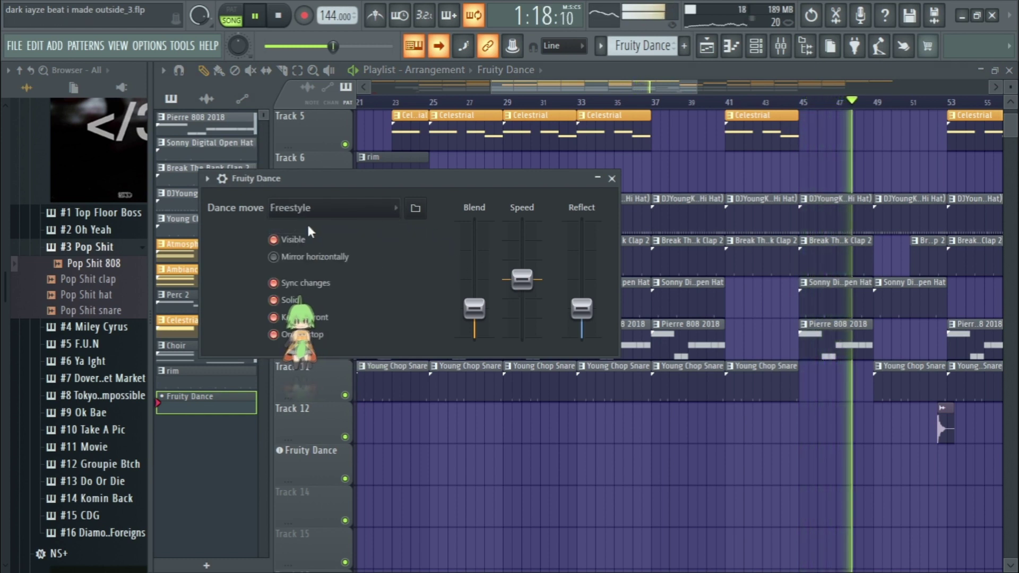
left_click(327, 209)
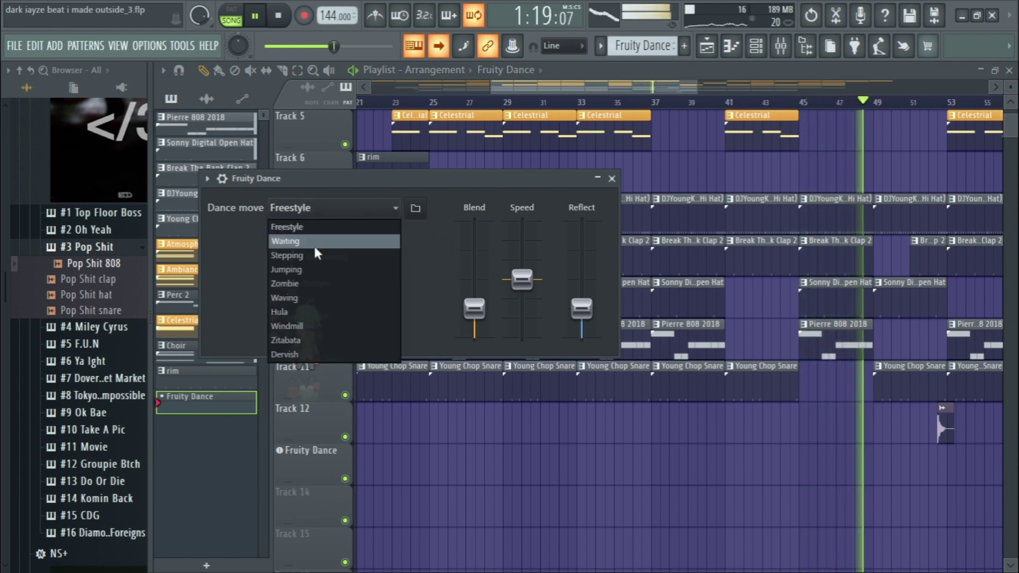
left_click(300, 284)
left_click(299, 204)
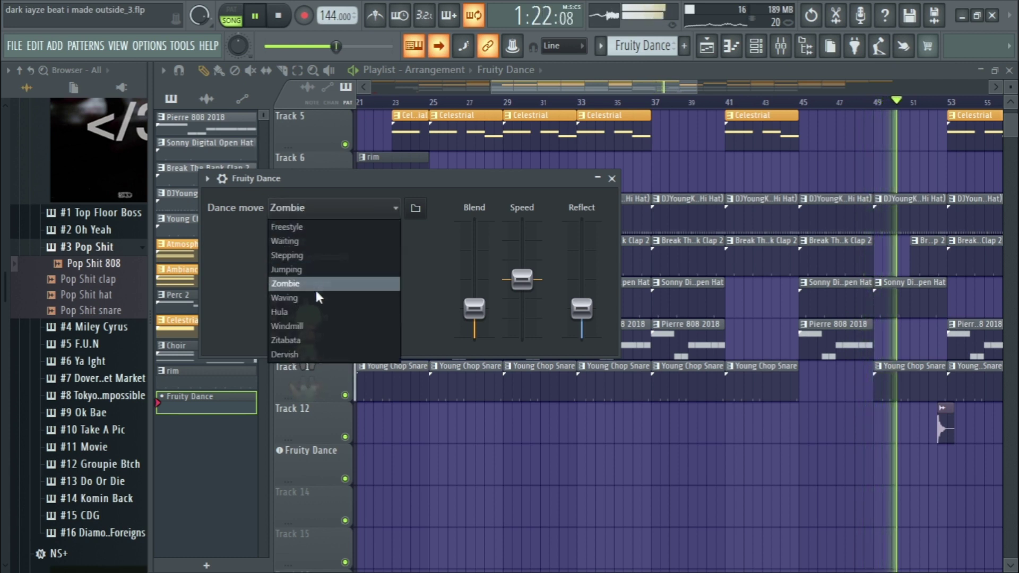
left_click(307, 340)
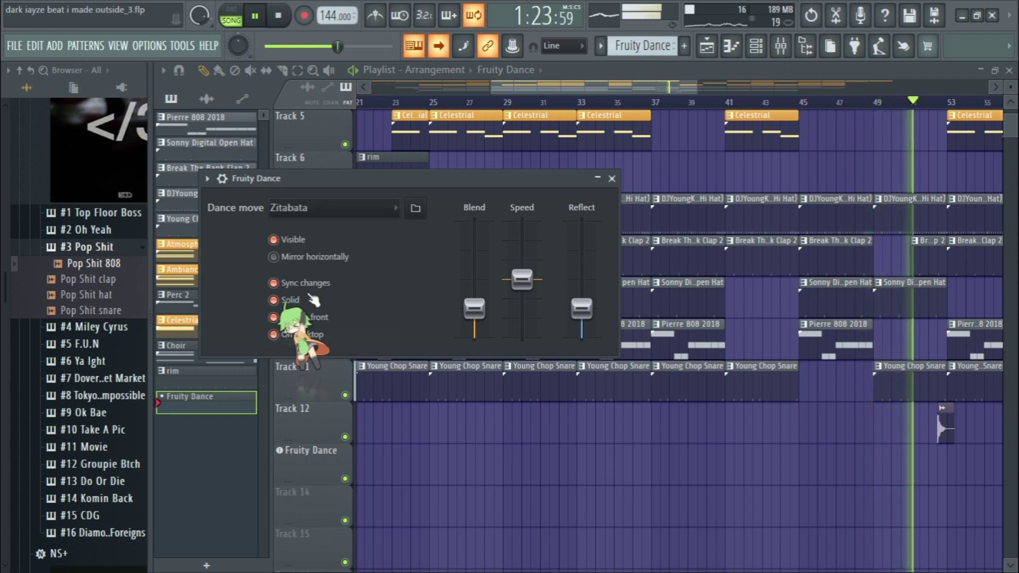
left_click(323, 211)
left_click(307, 349)
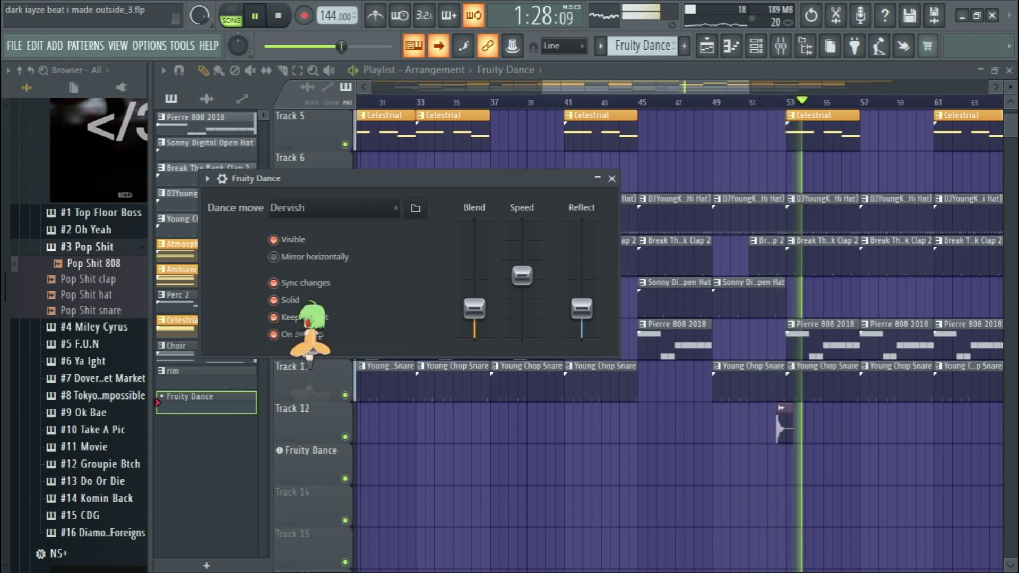
Raise Fruity Dance's Blend slightly, set Reflect to maximum and Speed near its middle, and close the settings.
mouse_move(475, 308)
left_mouse_down()
mouse_move(475, 266)
mouse_move(475, 291)
left_mouse_up()
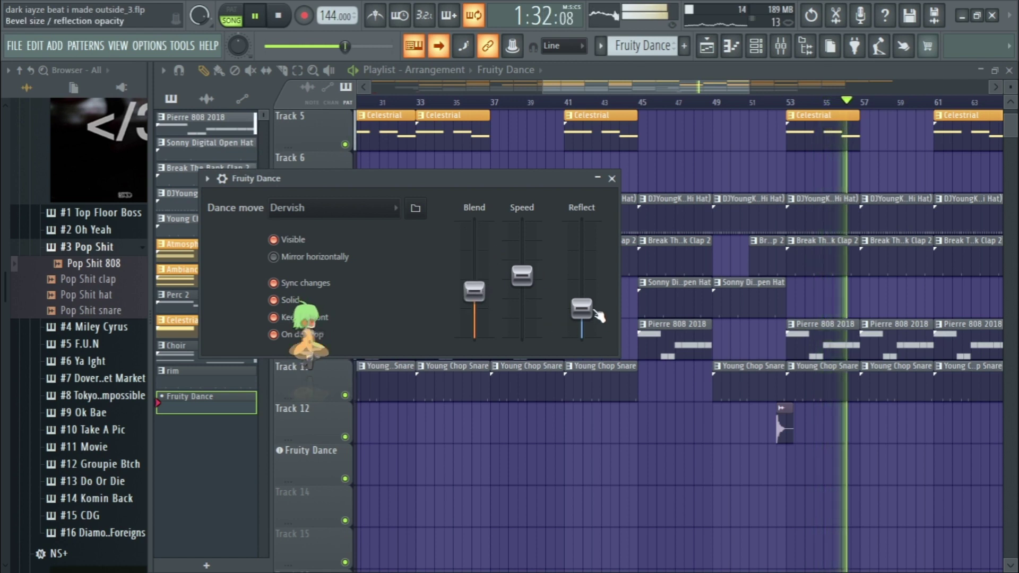
left_click_drag(582, 308, 582, 222)
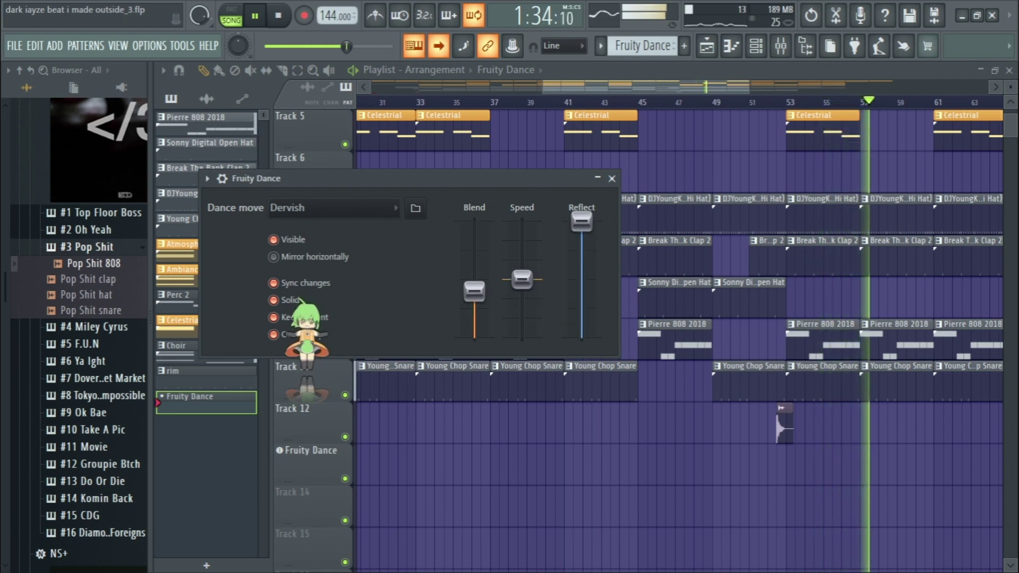
left_click_drag(521, 275, 521, 284)
left_click(611, 179)
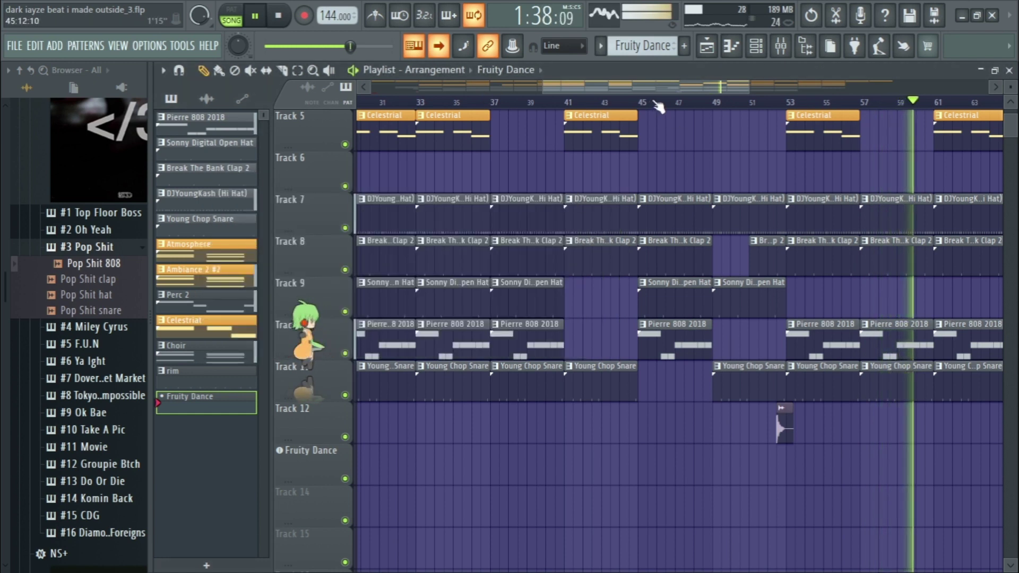
Delete the Sonny Digital Open Hat clip at bar 49 on Track 9 and place the same pattern there again.
scroll(675, 171, "up", 1)
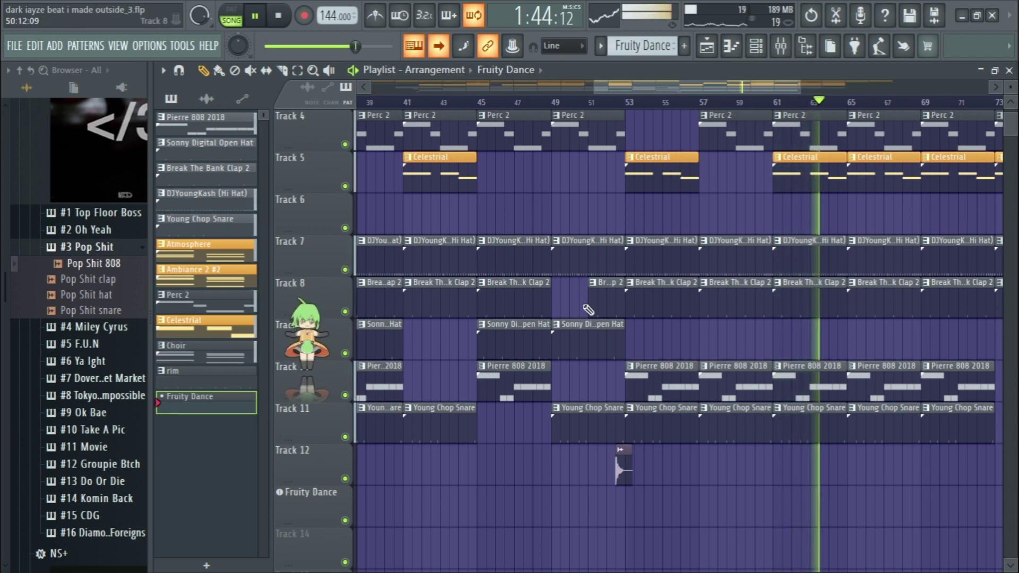
right_click(590, 334)
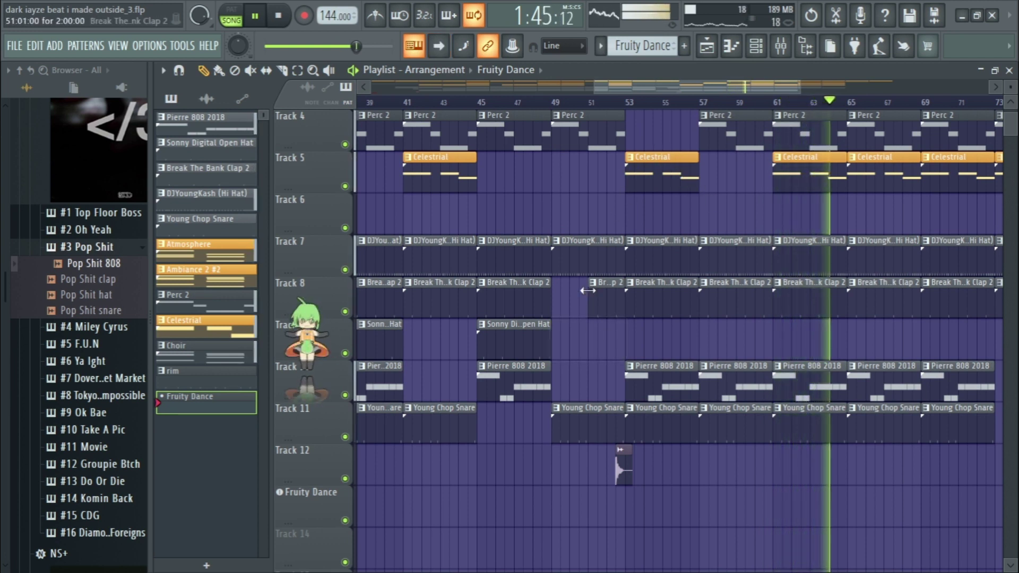
left_click(564, 338)
right_click(572, 332)
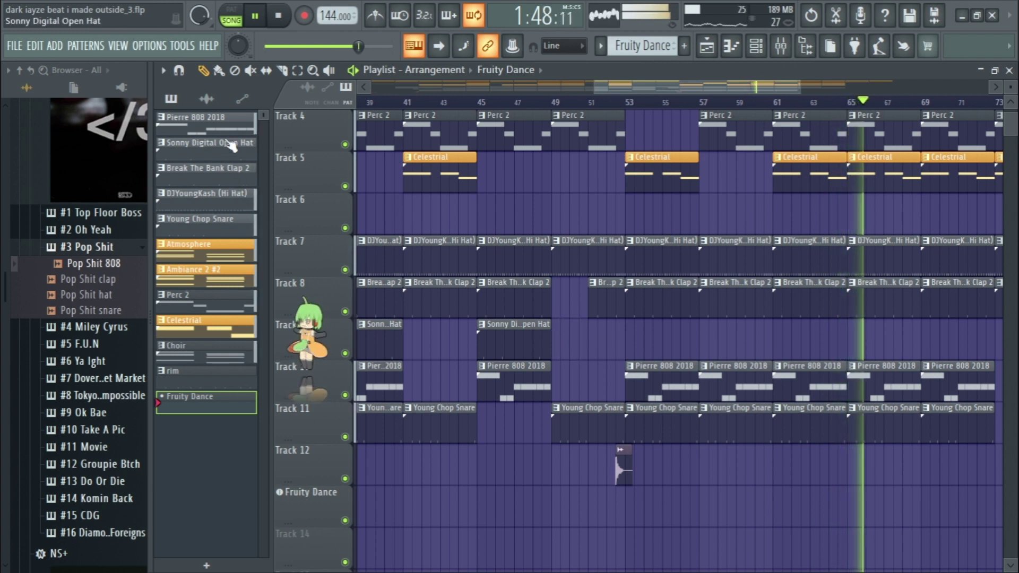
left_click(210, 143)
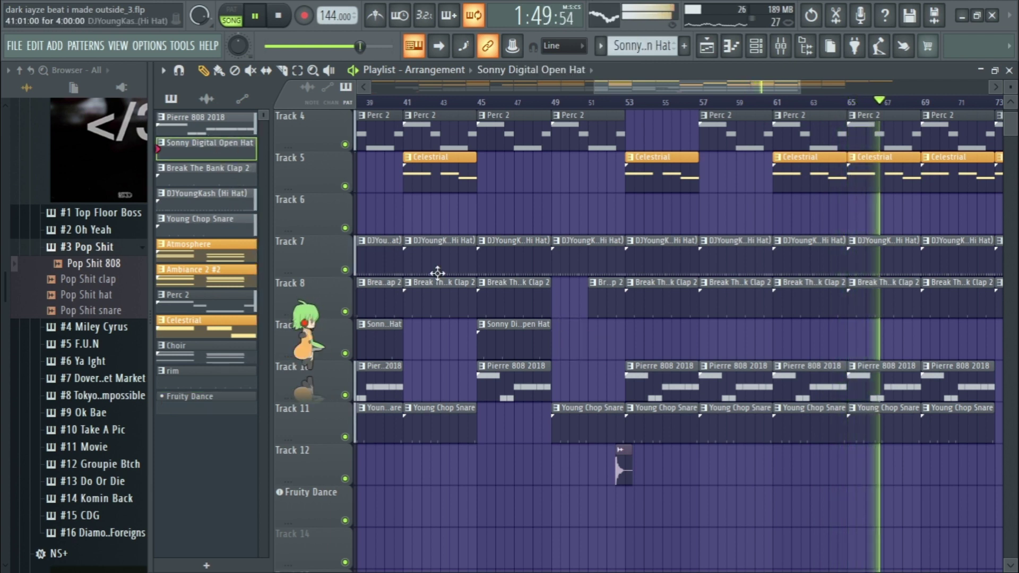
left_click(556, 330)
left_click_drag(591, 332, 581, 332)
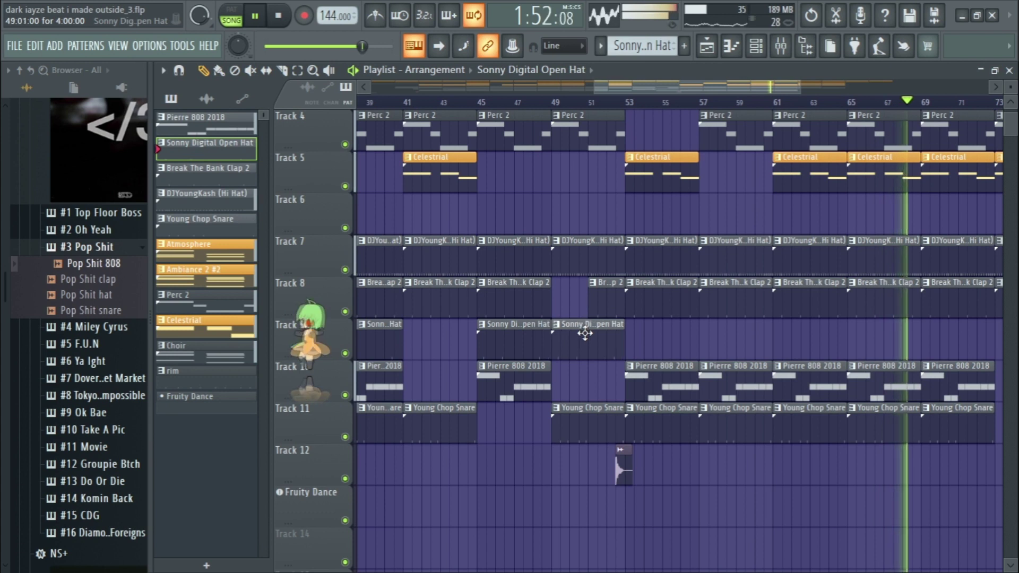
Follow the song's playback through the arrangement's closing section, viewing the clips from Track 1 down to the drum tracks.
left_click_drag(629, 85, 670, 89)
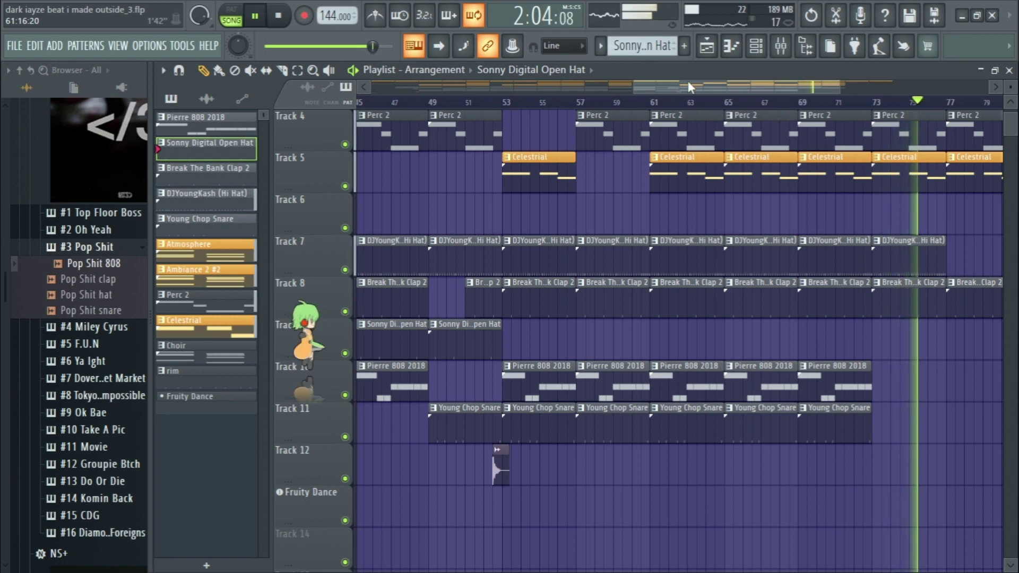
scroll(772, 221, "up", 2)
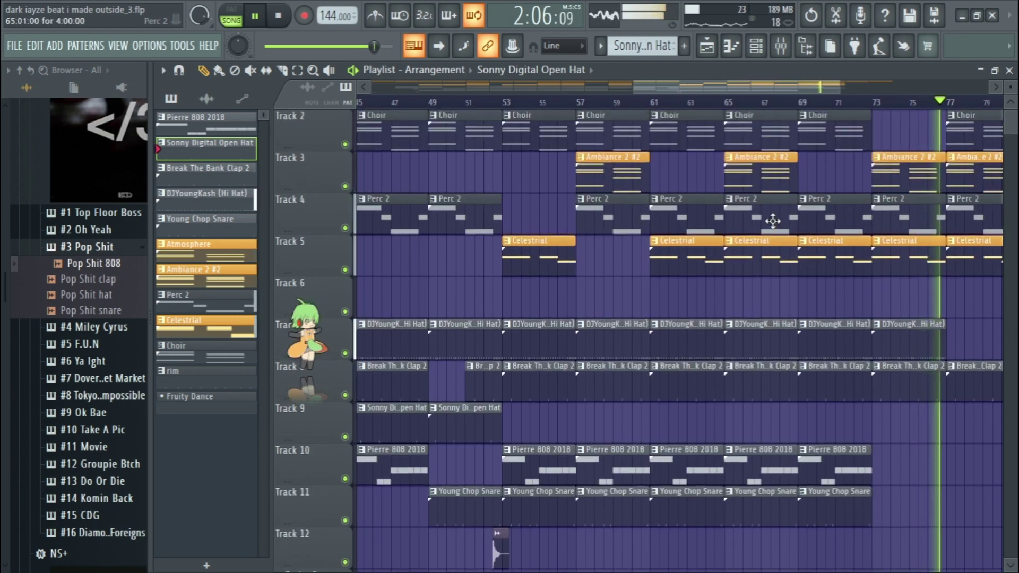
scroll(773, 221, "up", 1)
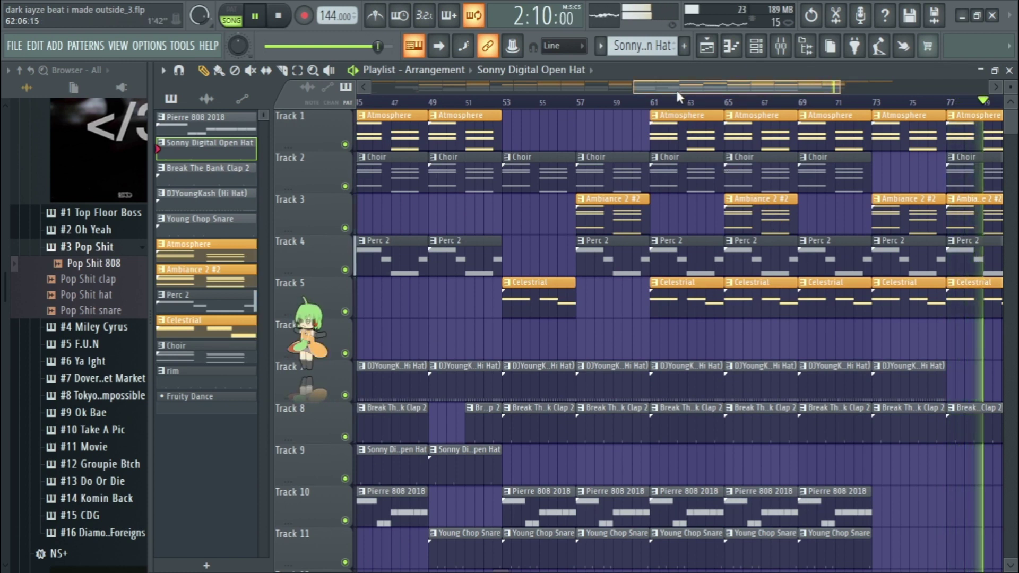
left_click_drag(676, 88, 726, 90)
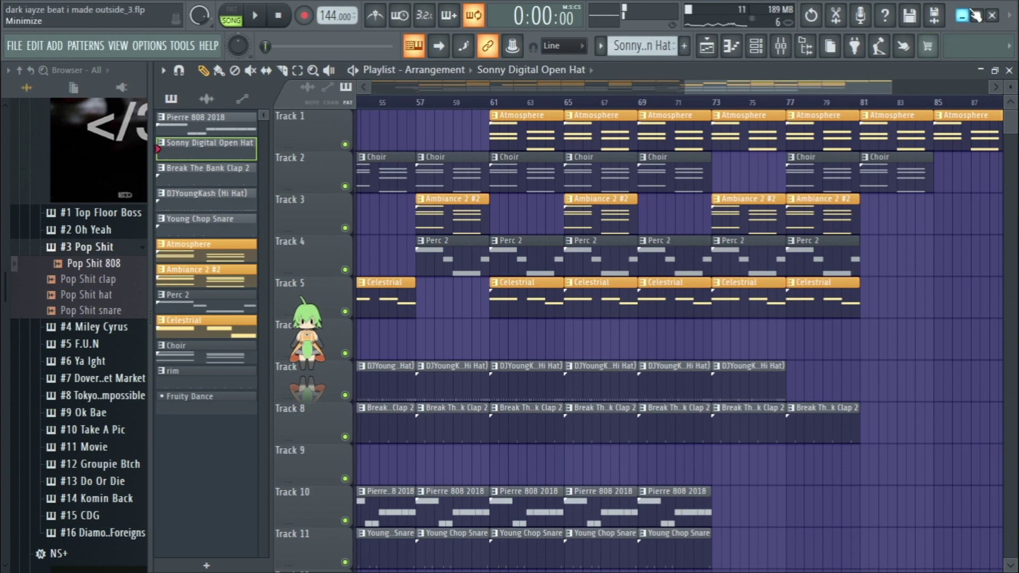
Exit the program and save the changes to the project "dark iayze beat i made outside_3.flp".
left_click(992, 16)
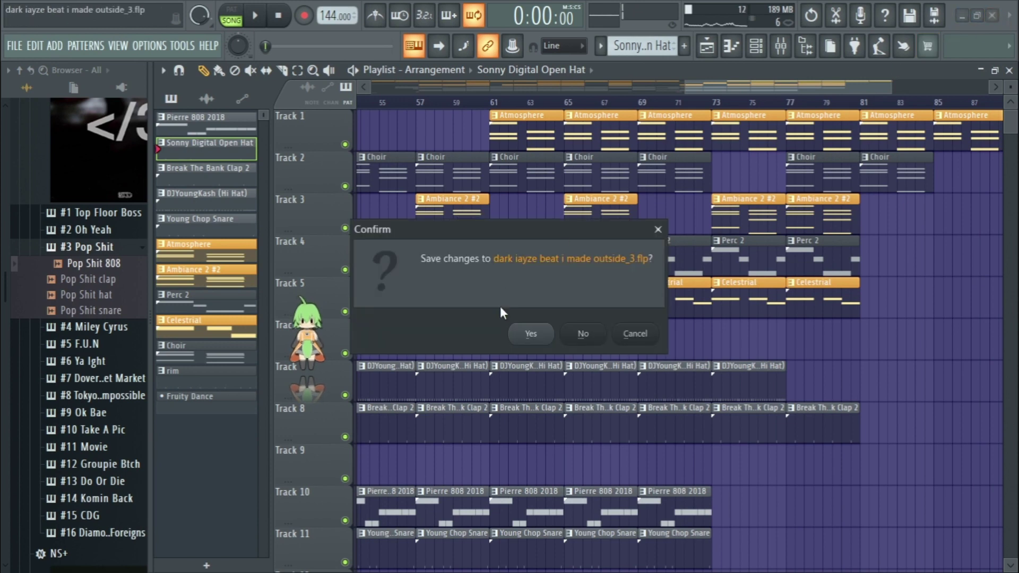
left_click(533, 334)
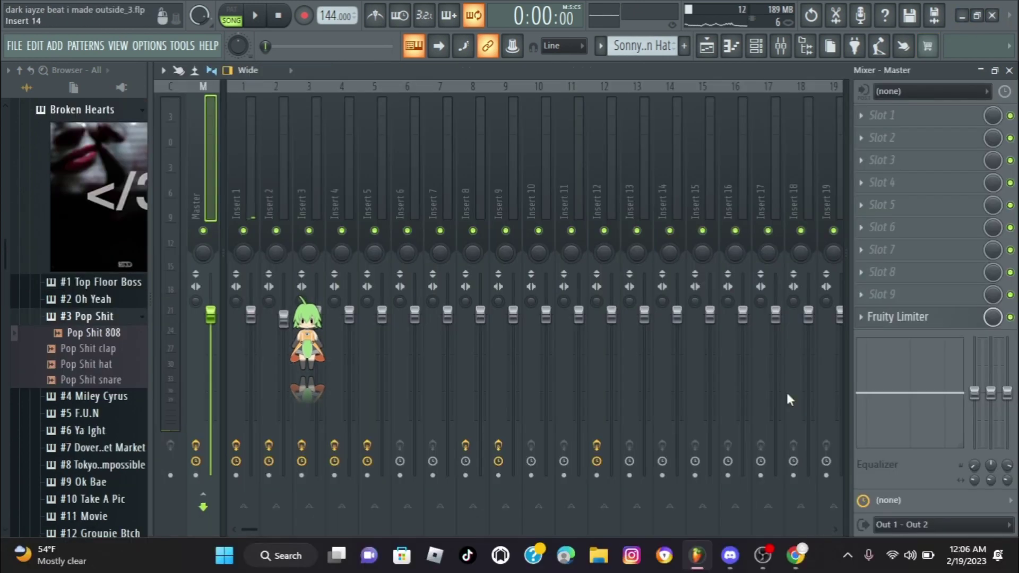